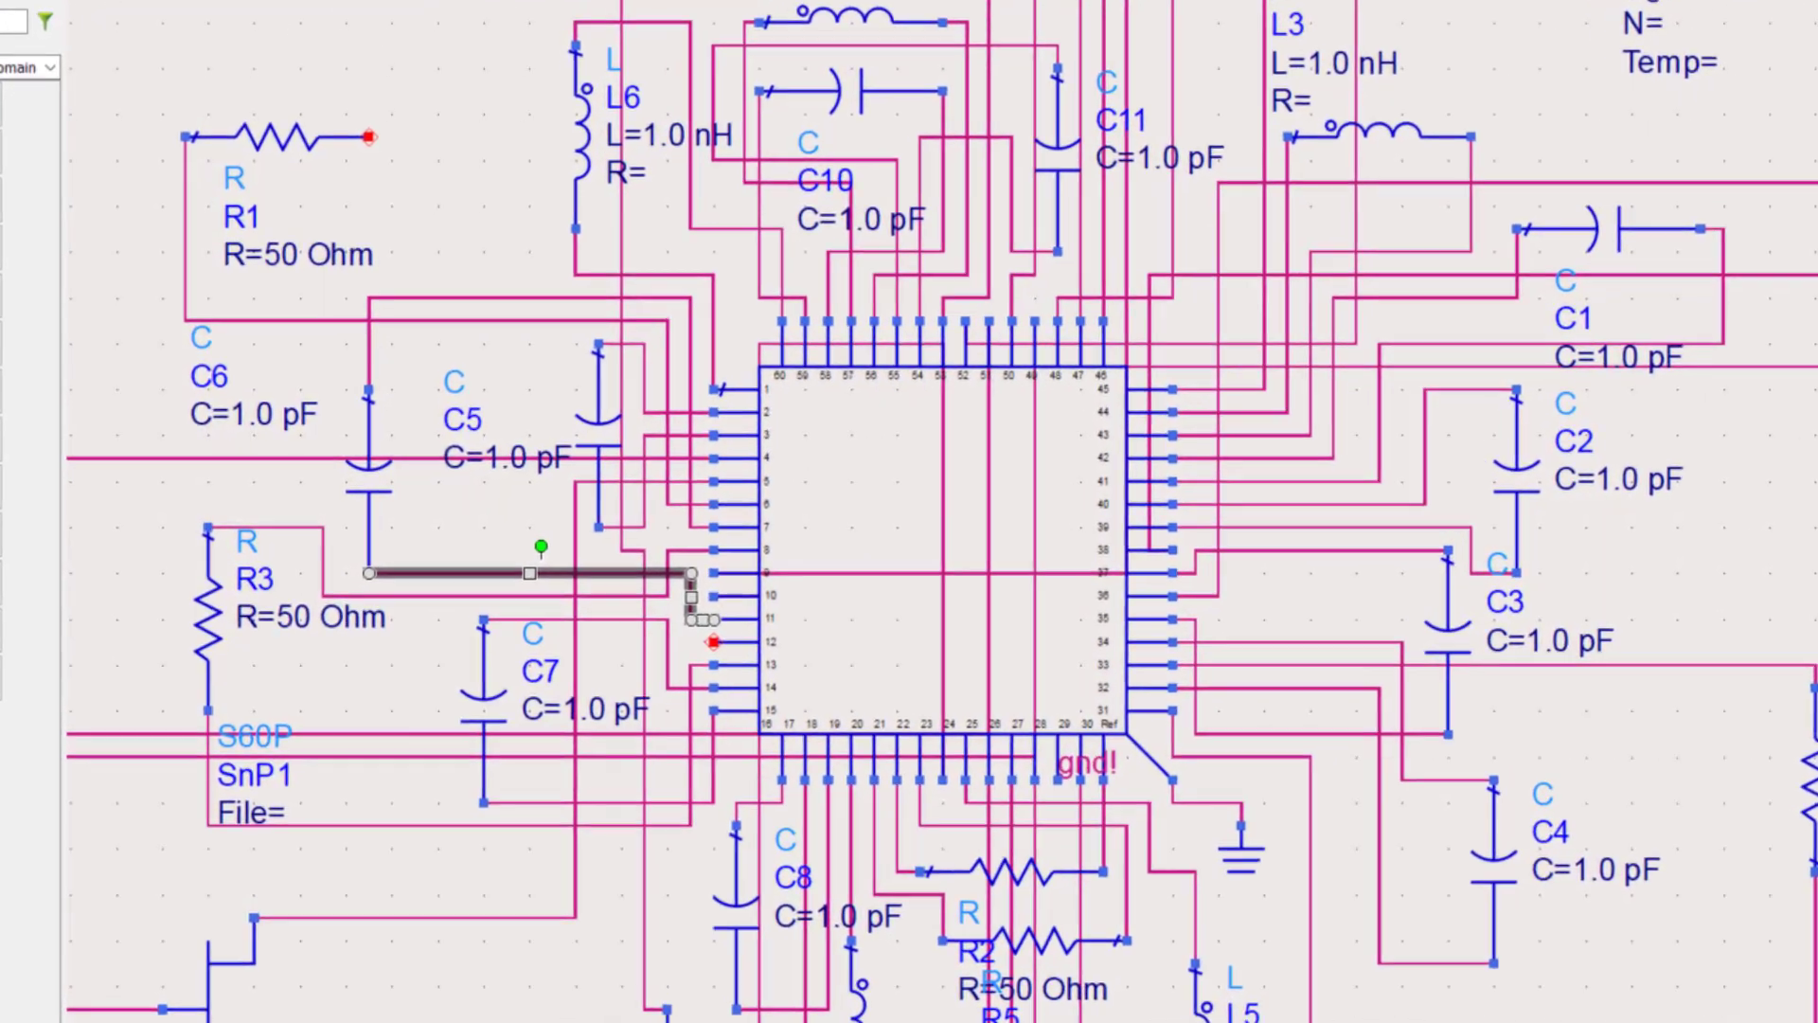
Step: Delete the wire between C6's lower terminal and pin 11 of the 60-port block, and connect C6 to pin 12 instead
key(Delete)
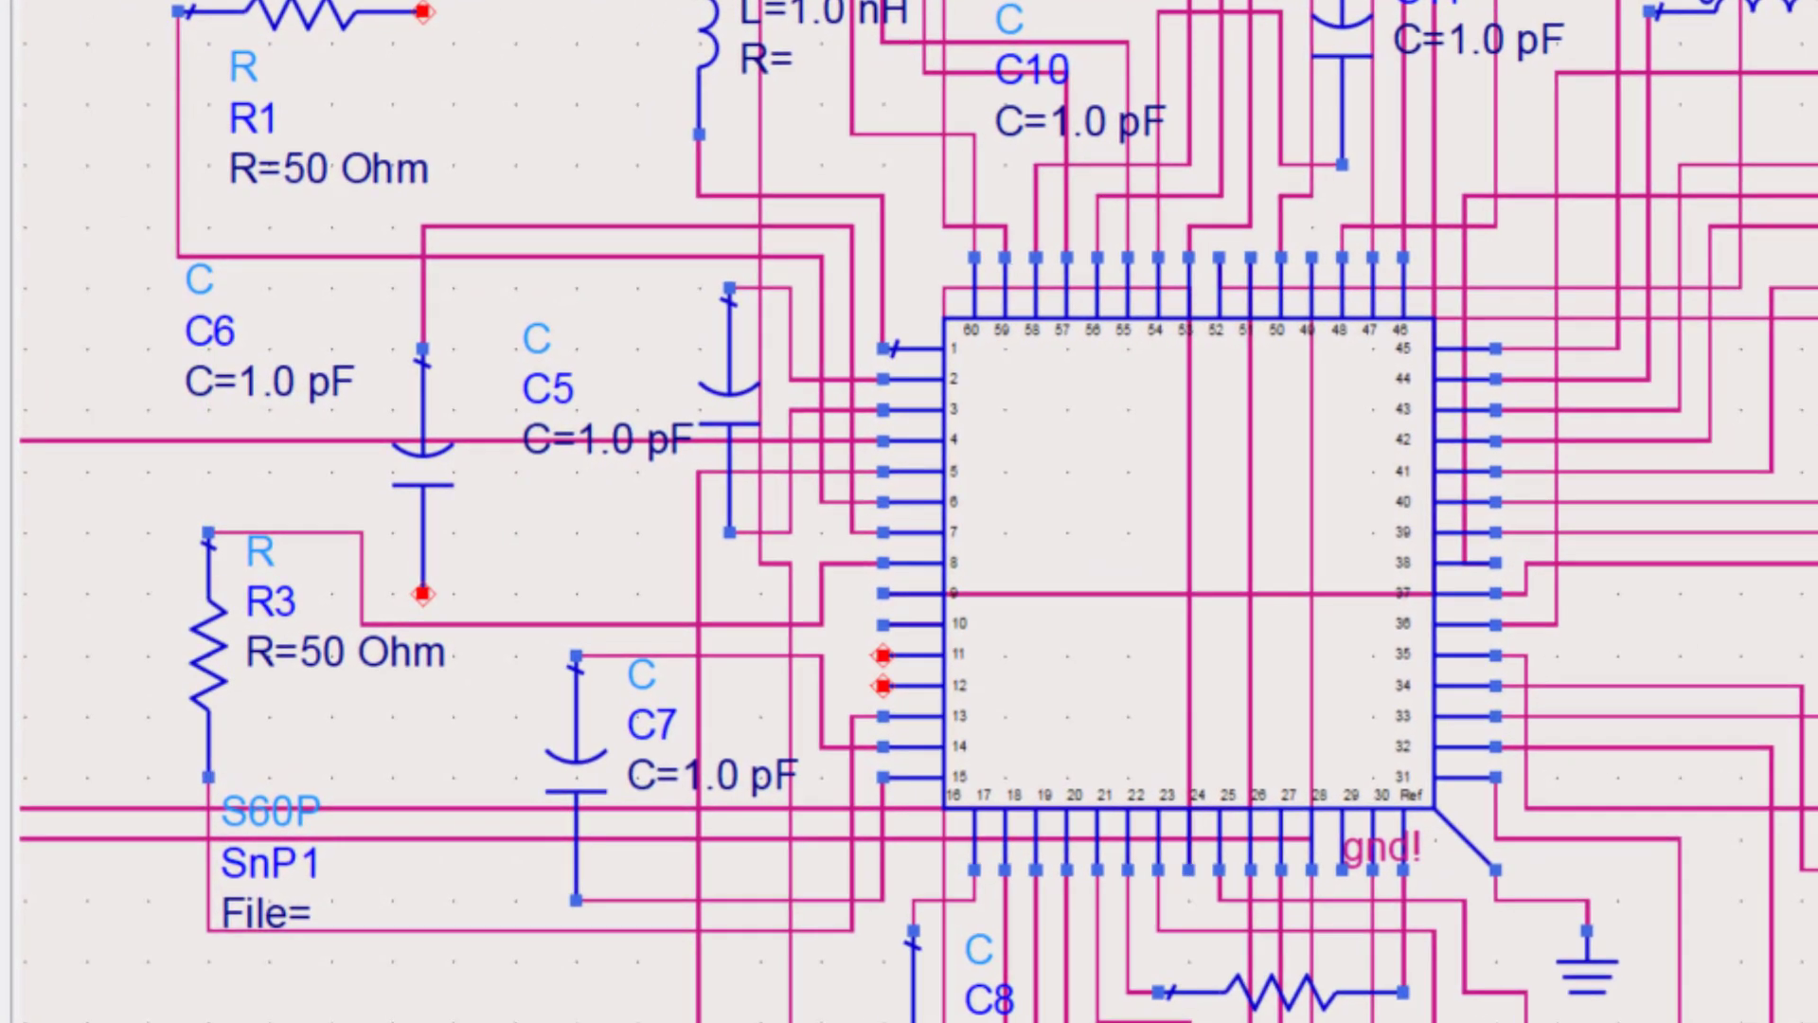
click(423, 594)
click(880, 681)
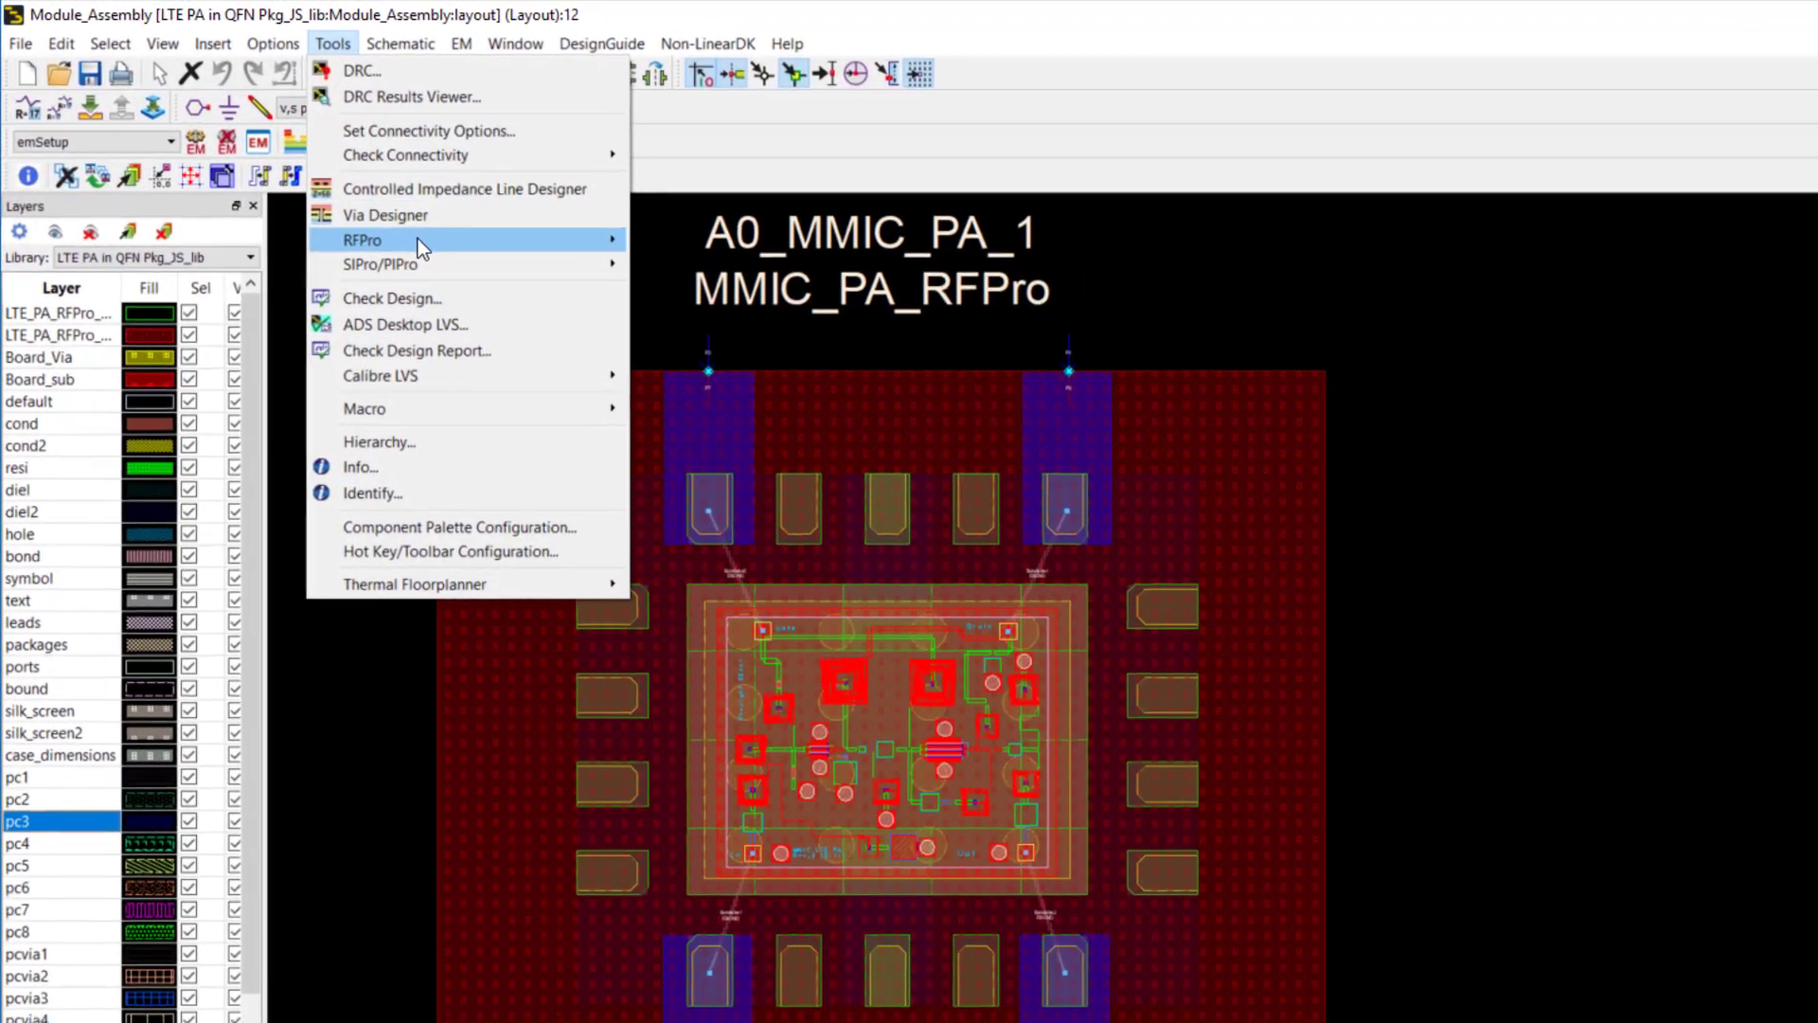
Step: Create a new RFPro view from the Module_Assembly layout
mouse_move(383, 208)
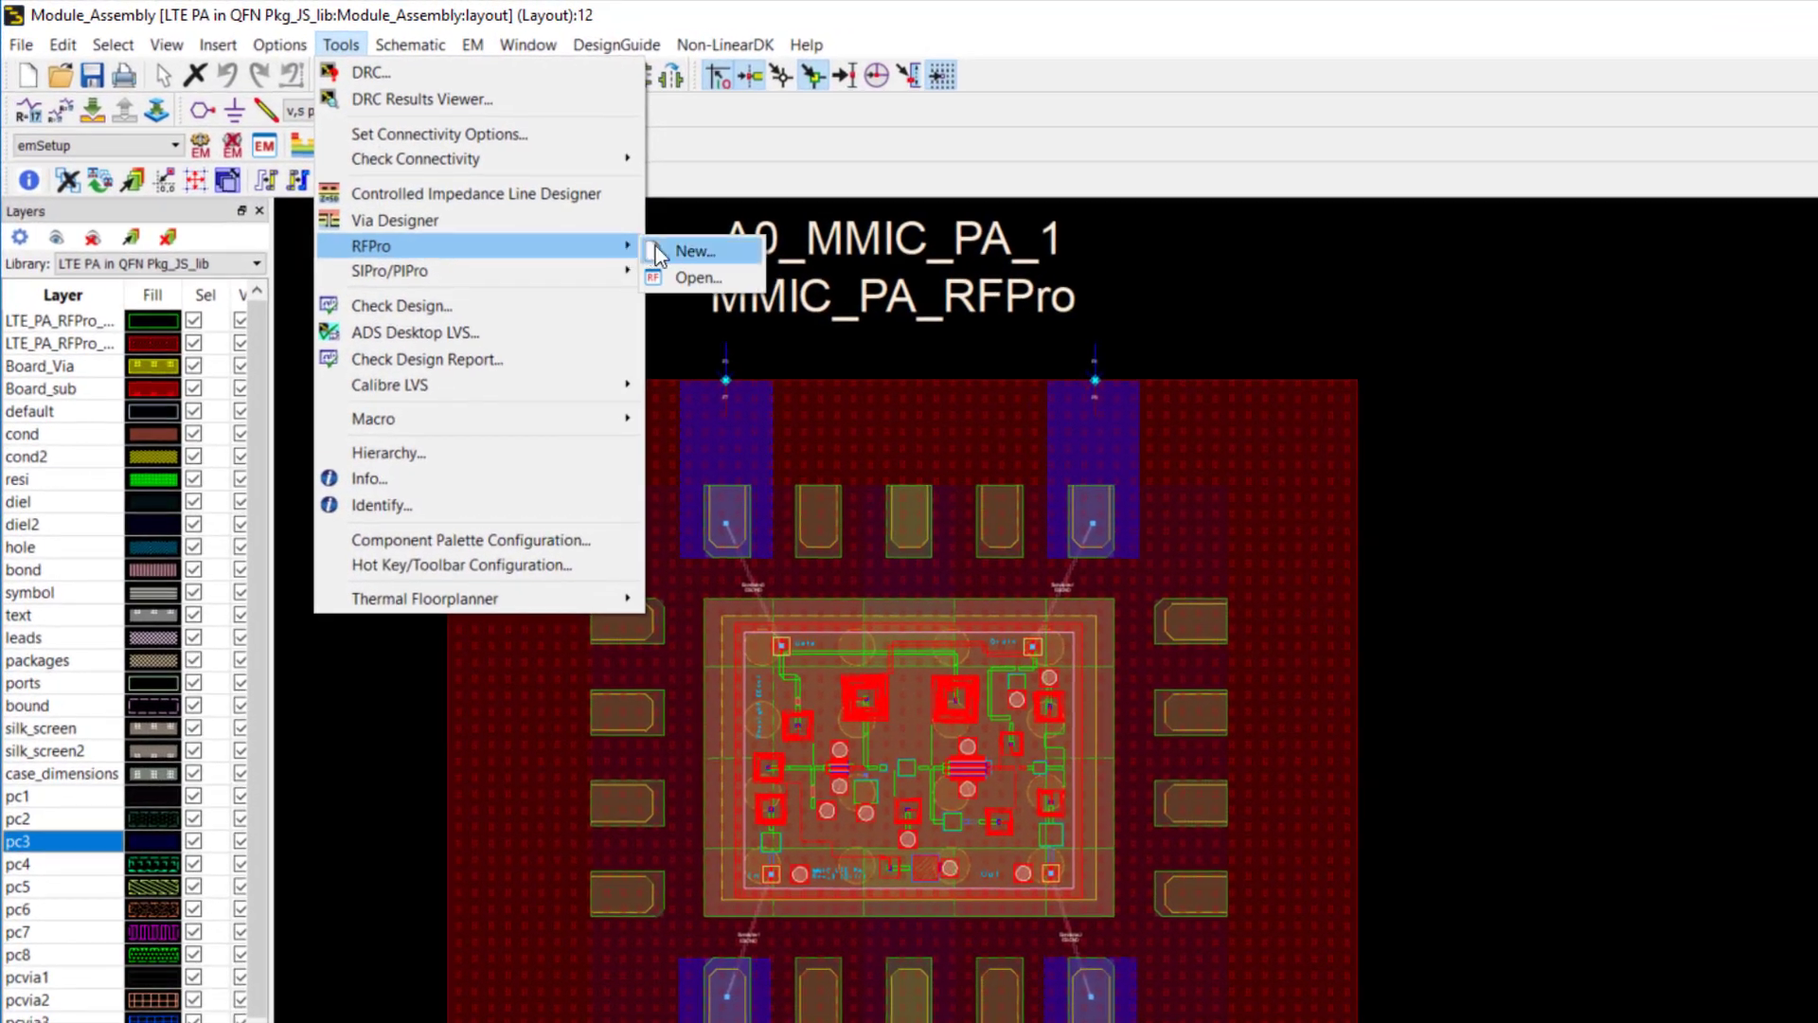
click(715, 263)
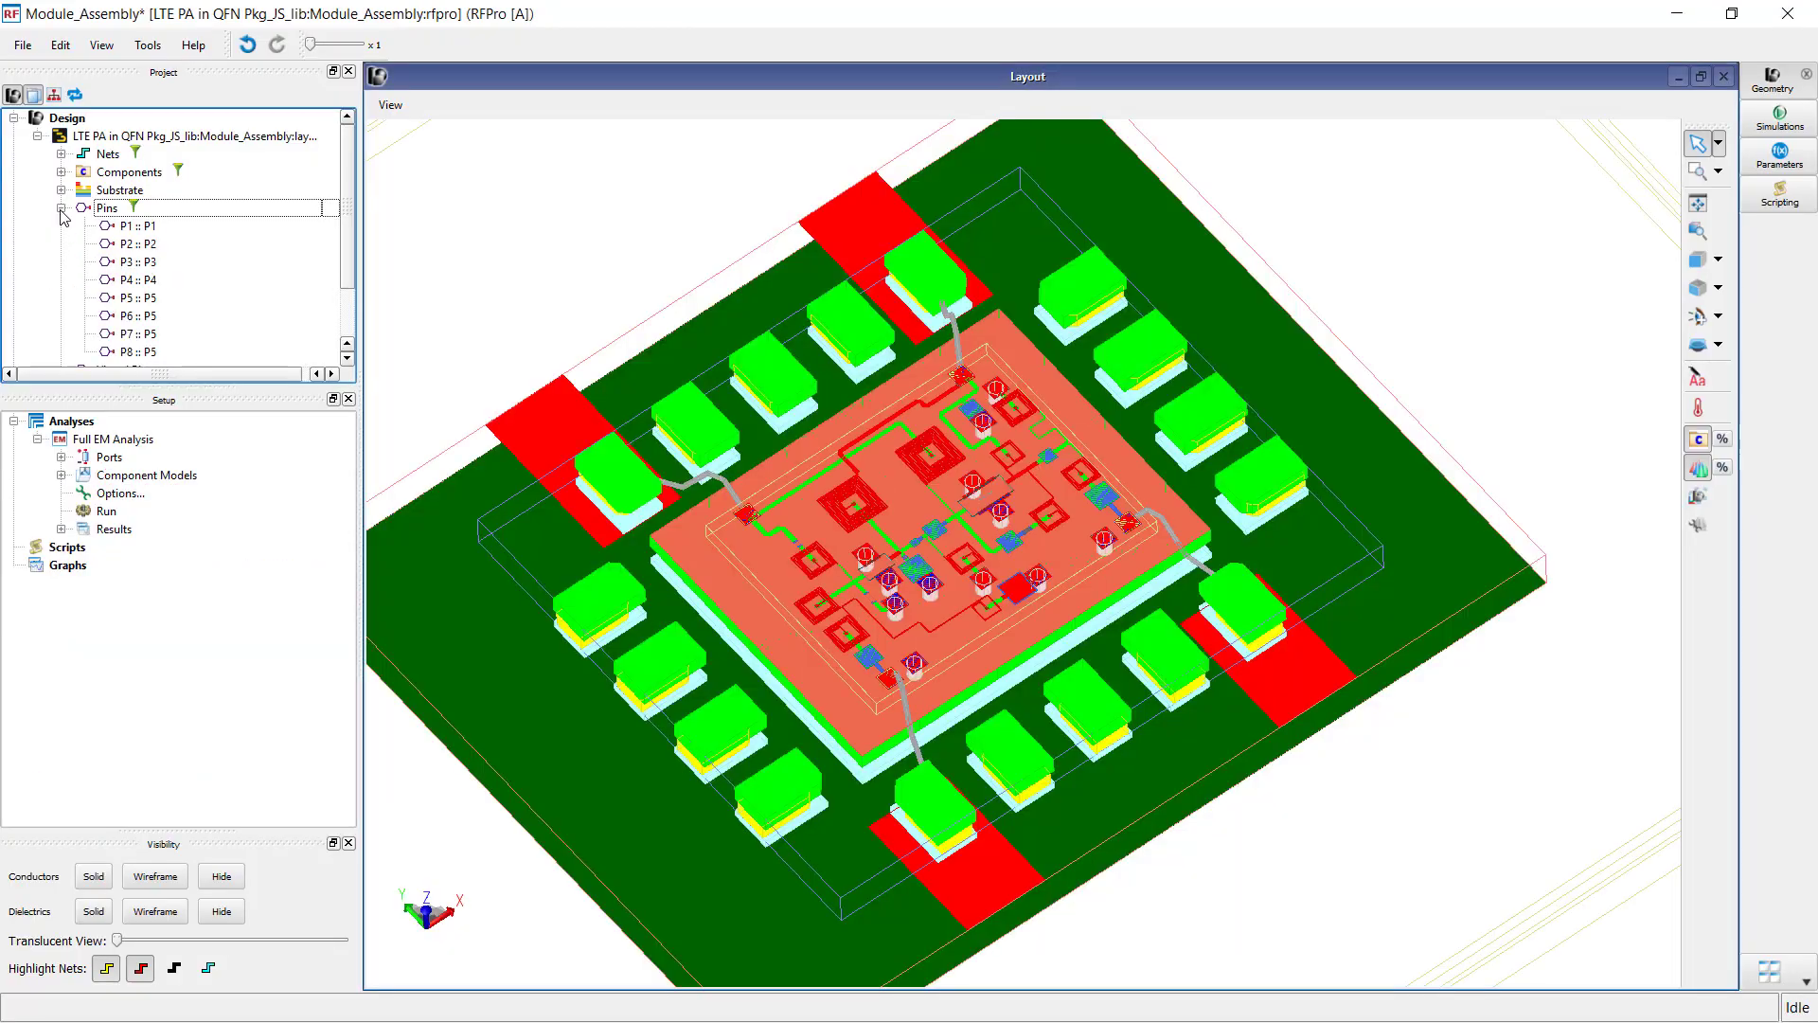
Step: Add the design's pins as ports and its components as component models in the Full EM Analysis
click(61, 207)
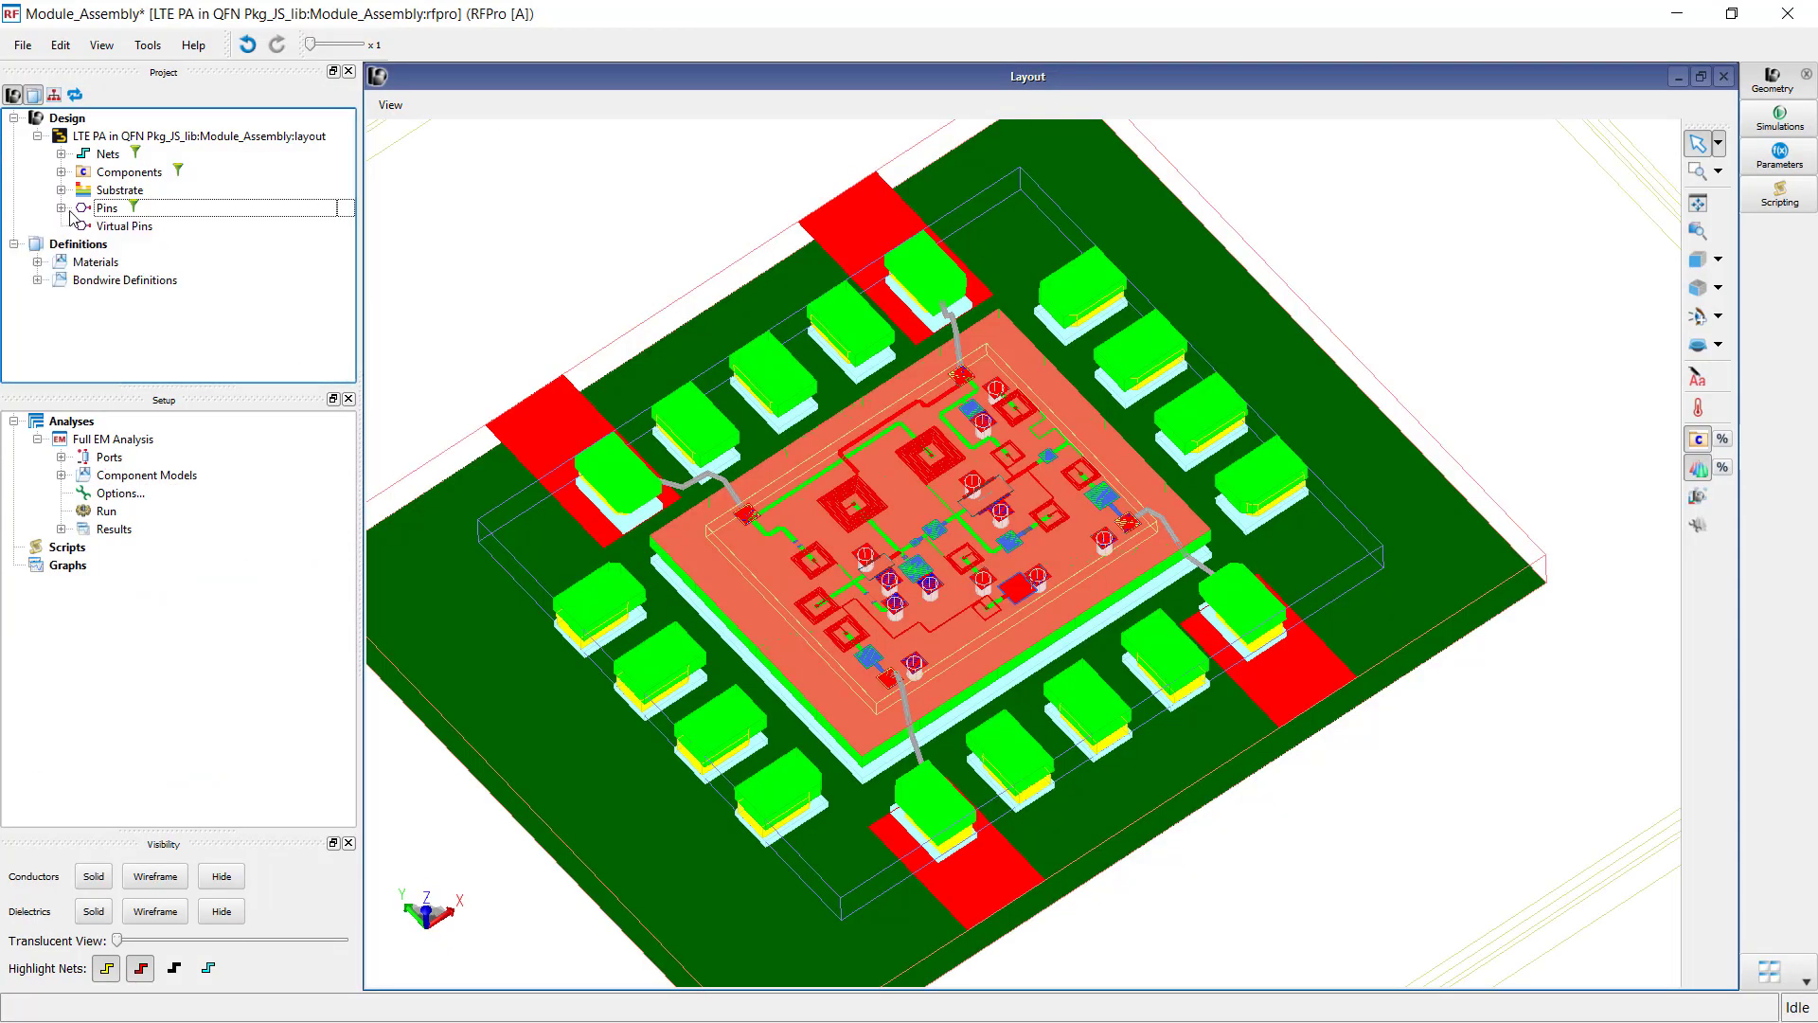
drag(112, 214, 132, 464)
drag(129, 171, 189, 549)
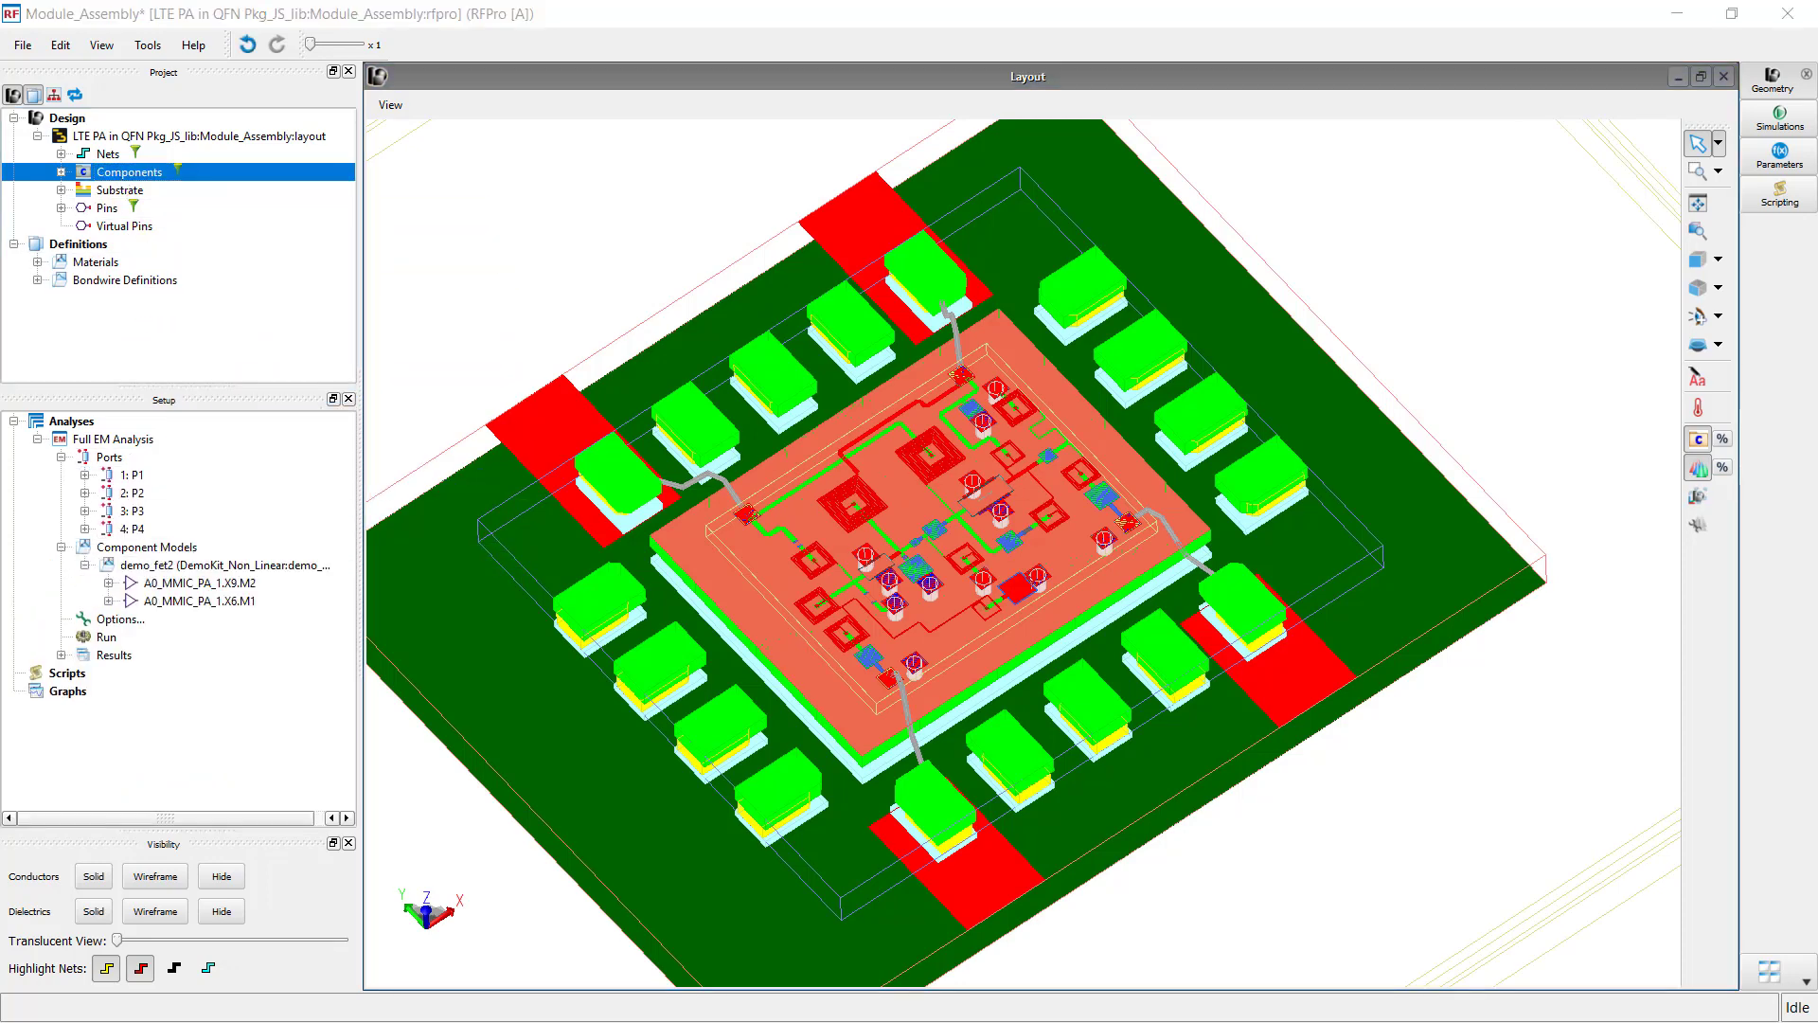
Step: Set the simulator preset of the Full EM Analysis to FEM and accept the setup
double_click(123, 567)
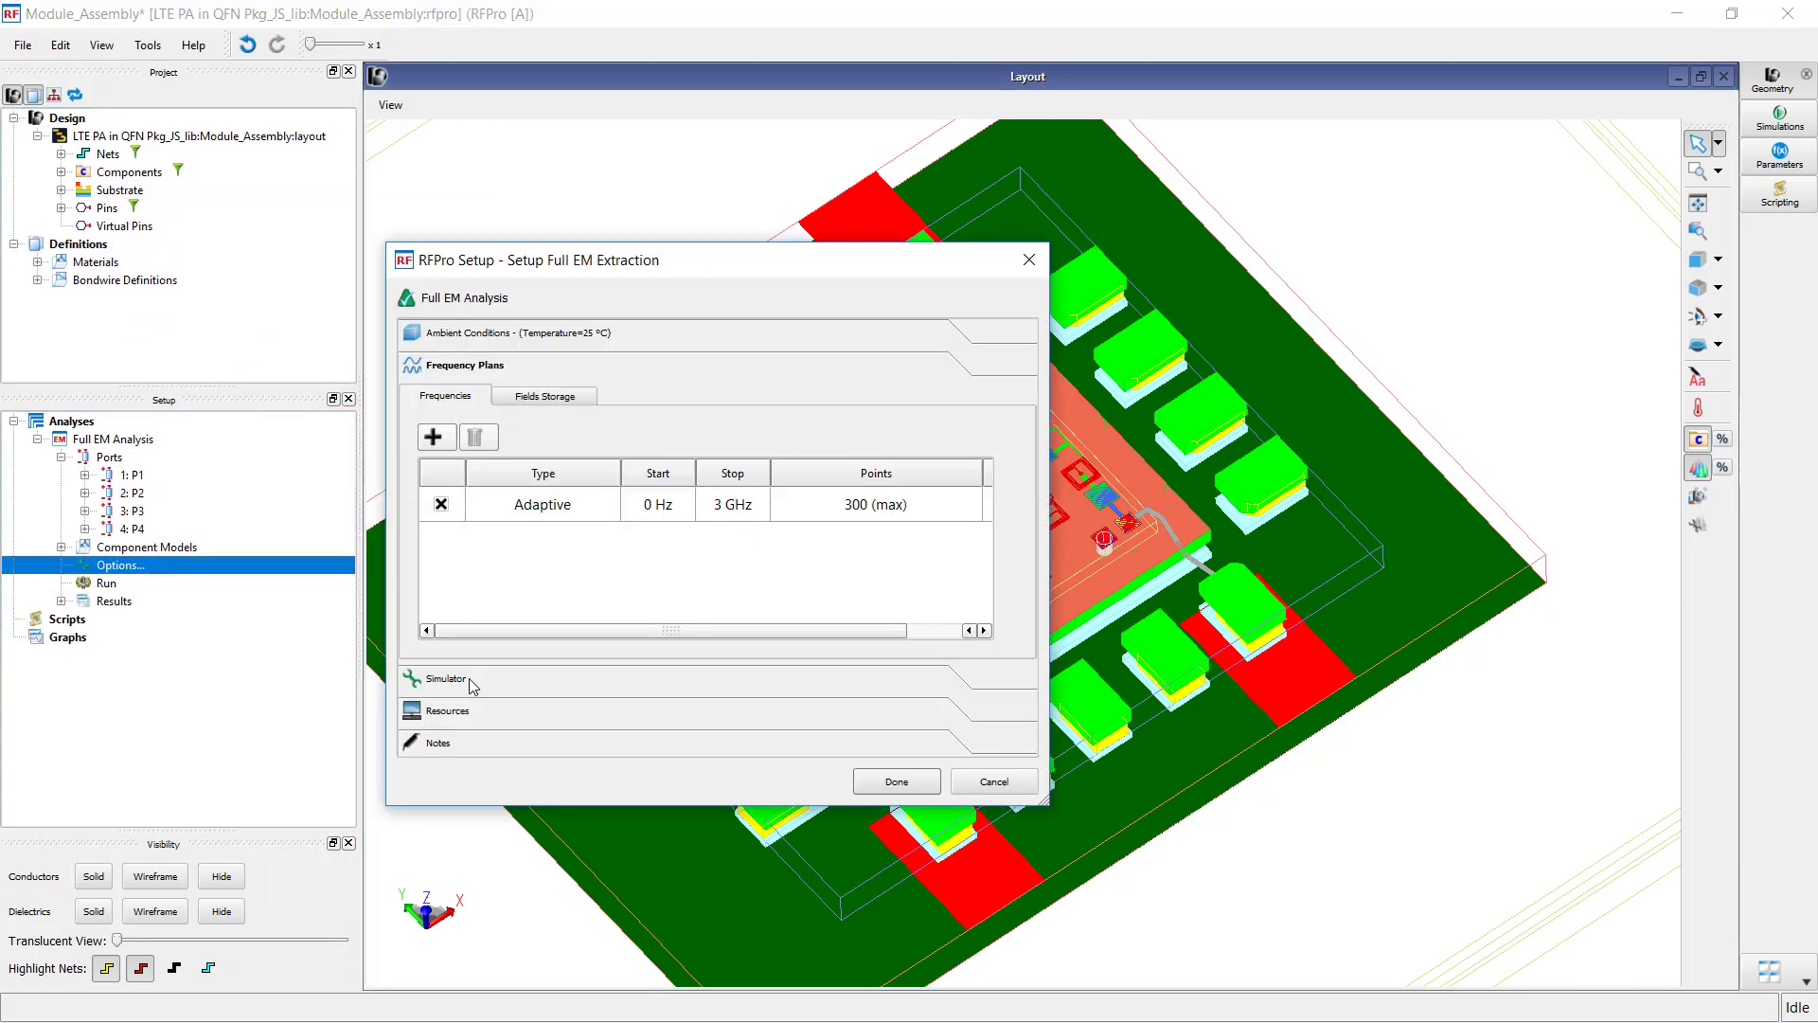
click(472, 681)
click(564, 435)
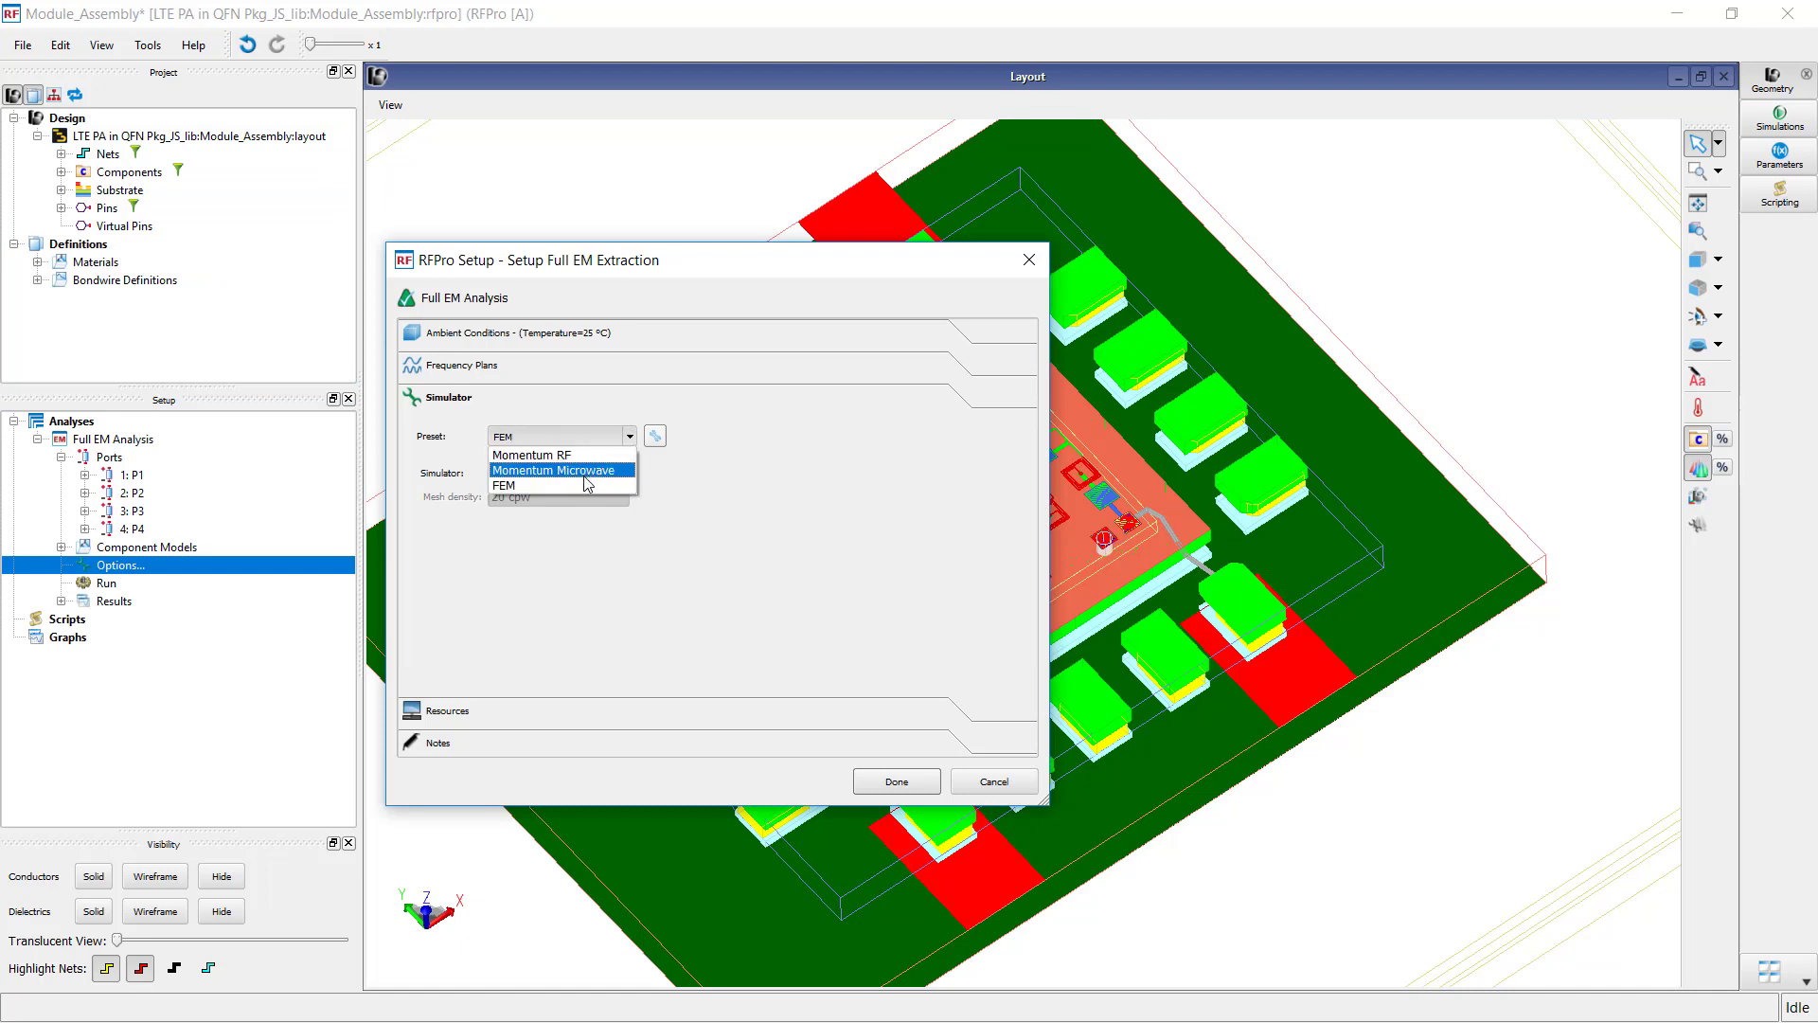
click(526, 486)
click(896, 783)
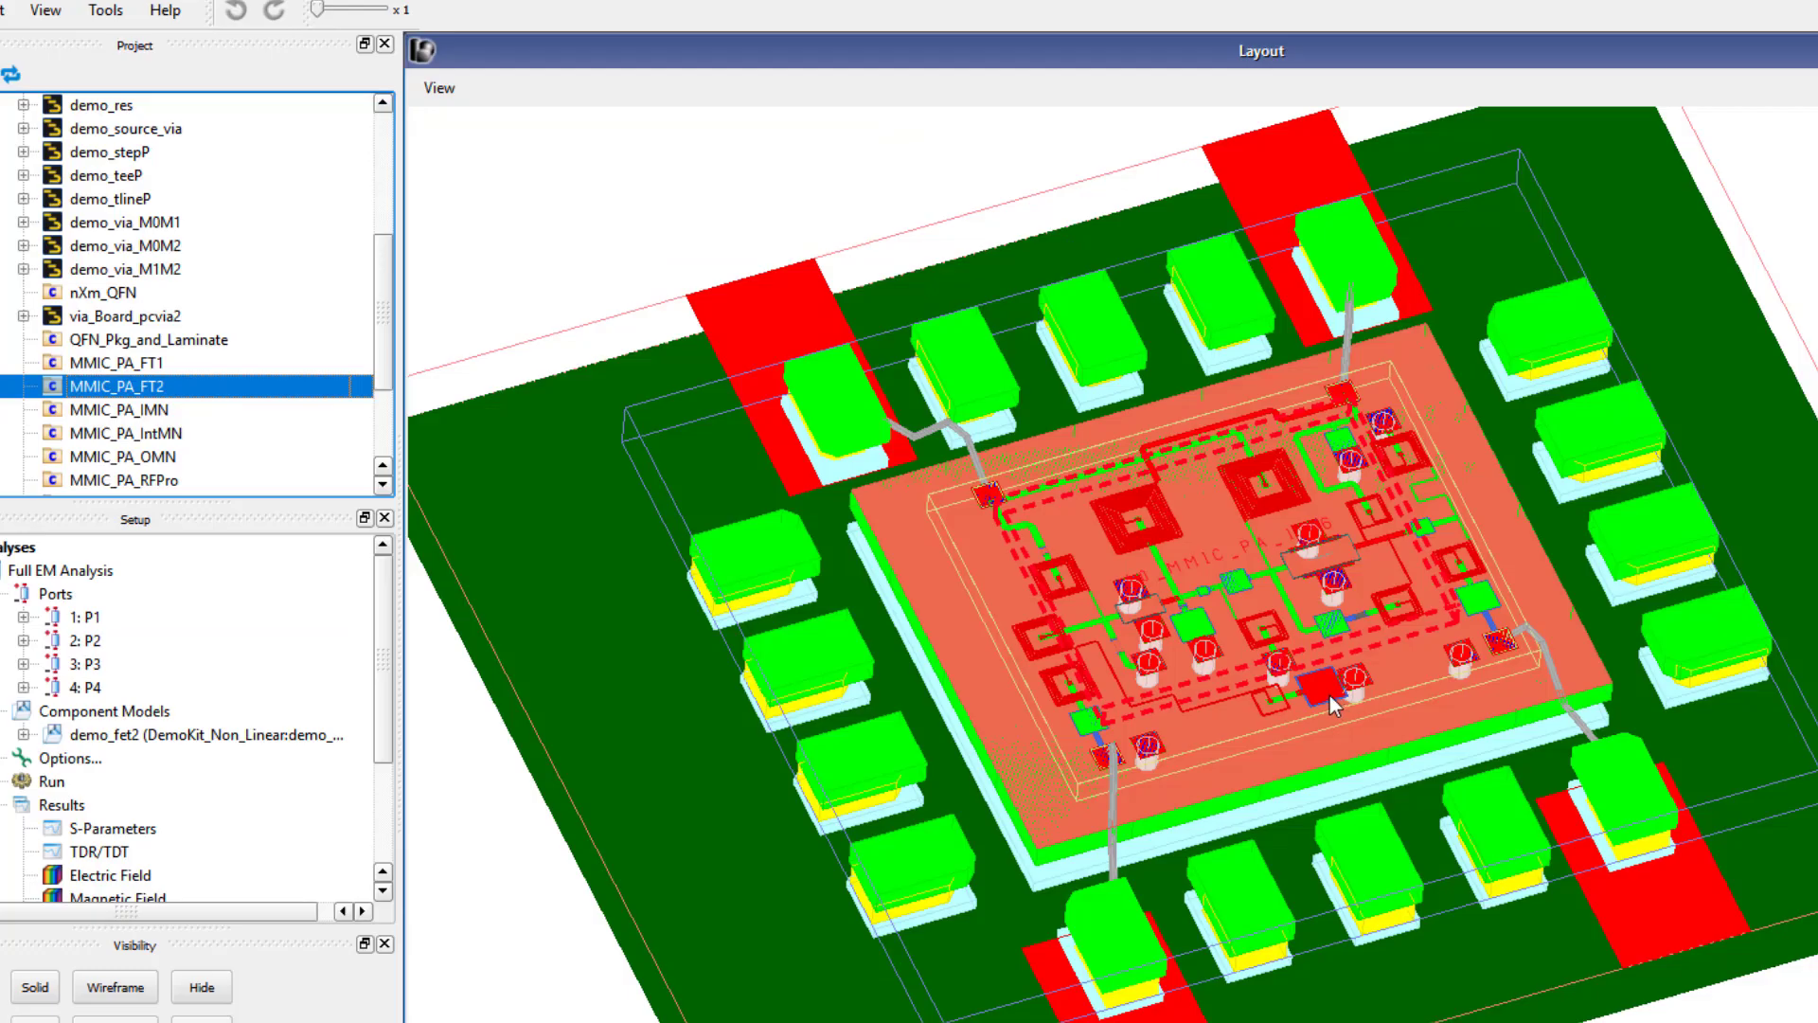
Step: Highlight demo_tlineP, MMIC_PA_IMN, MMIC_PA_IntMN and MMIC_PA_OMN one after another in the 3D layout to examine where each lies
scroll(1330, 705, up, 5)
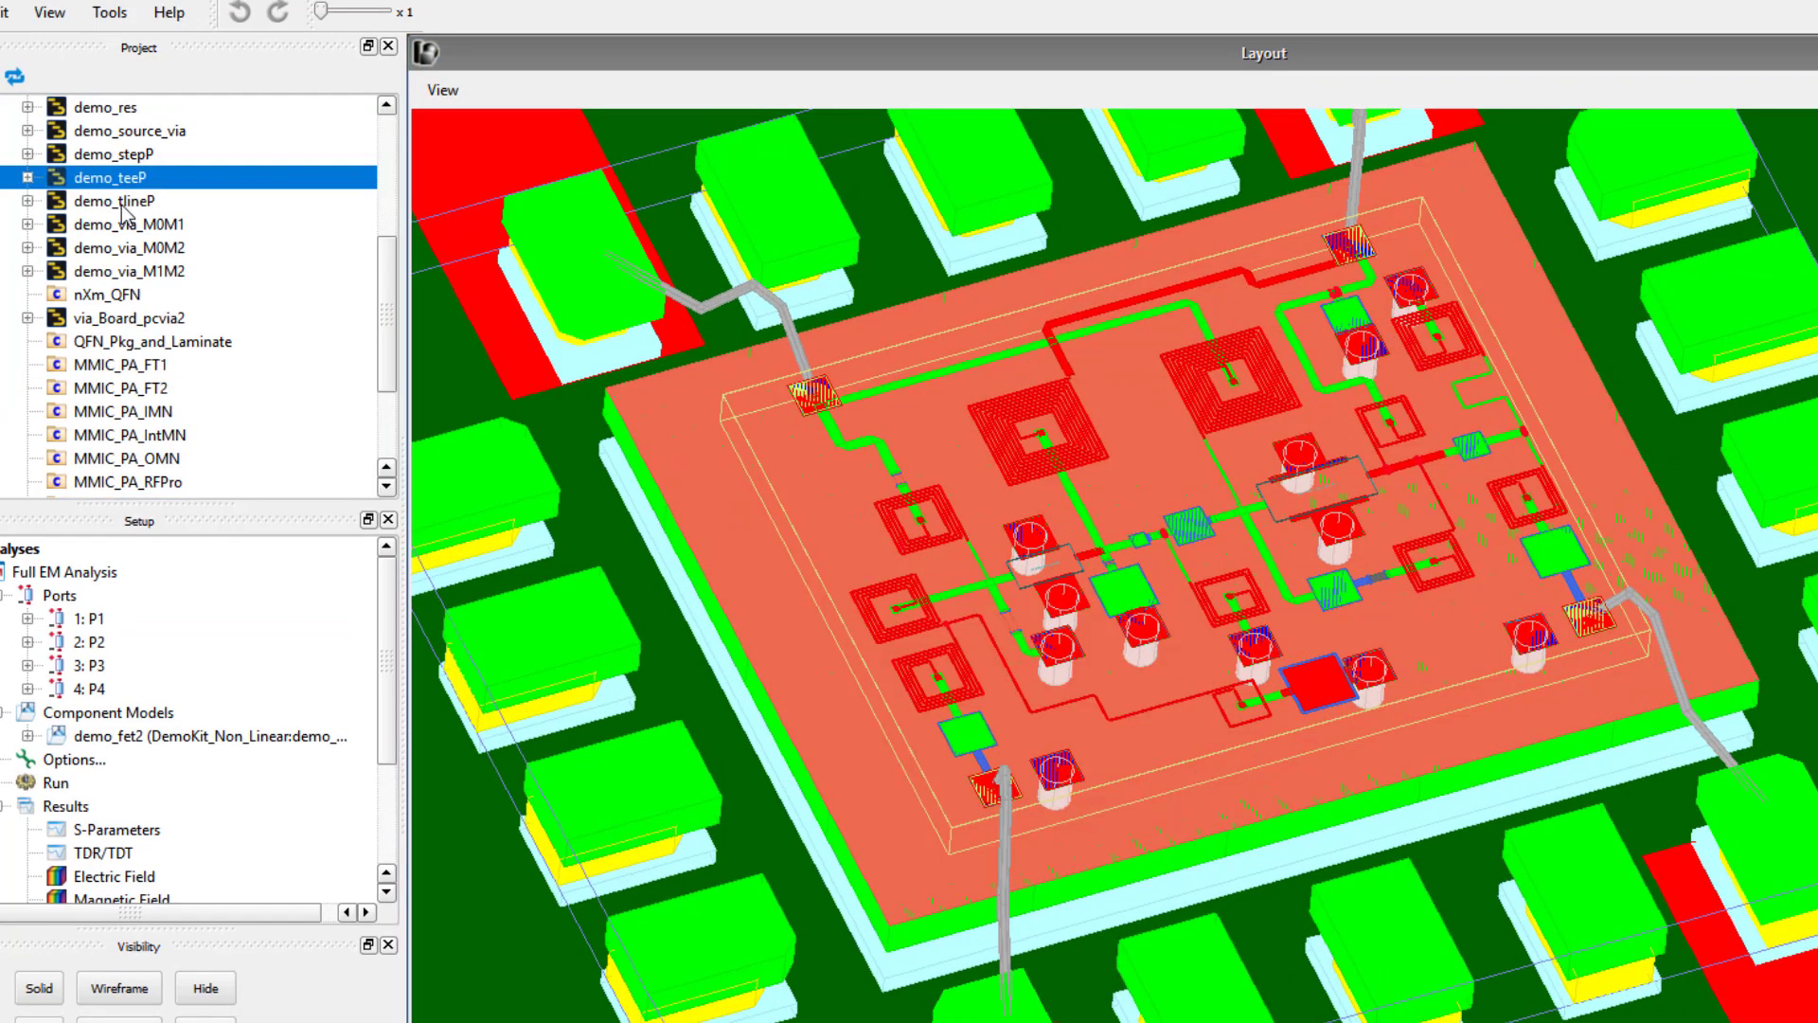
click(121, 202)
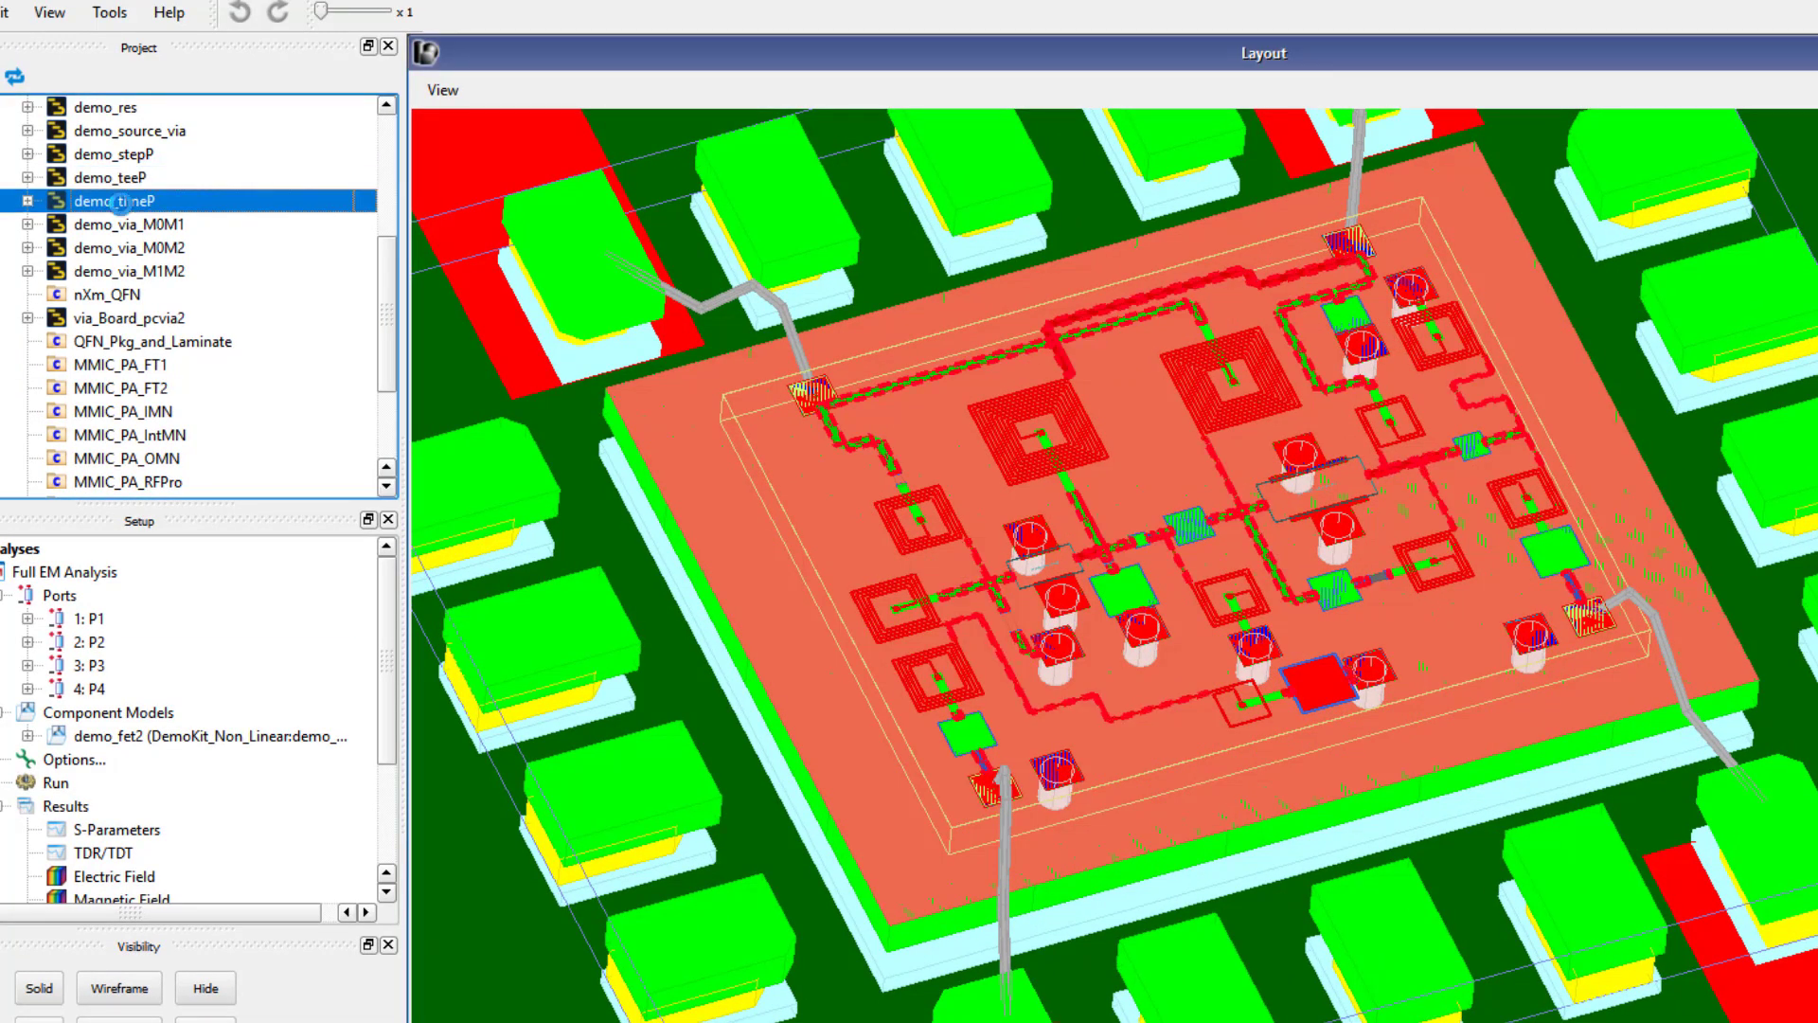
click(139, 413)
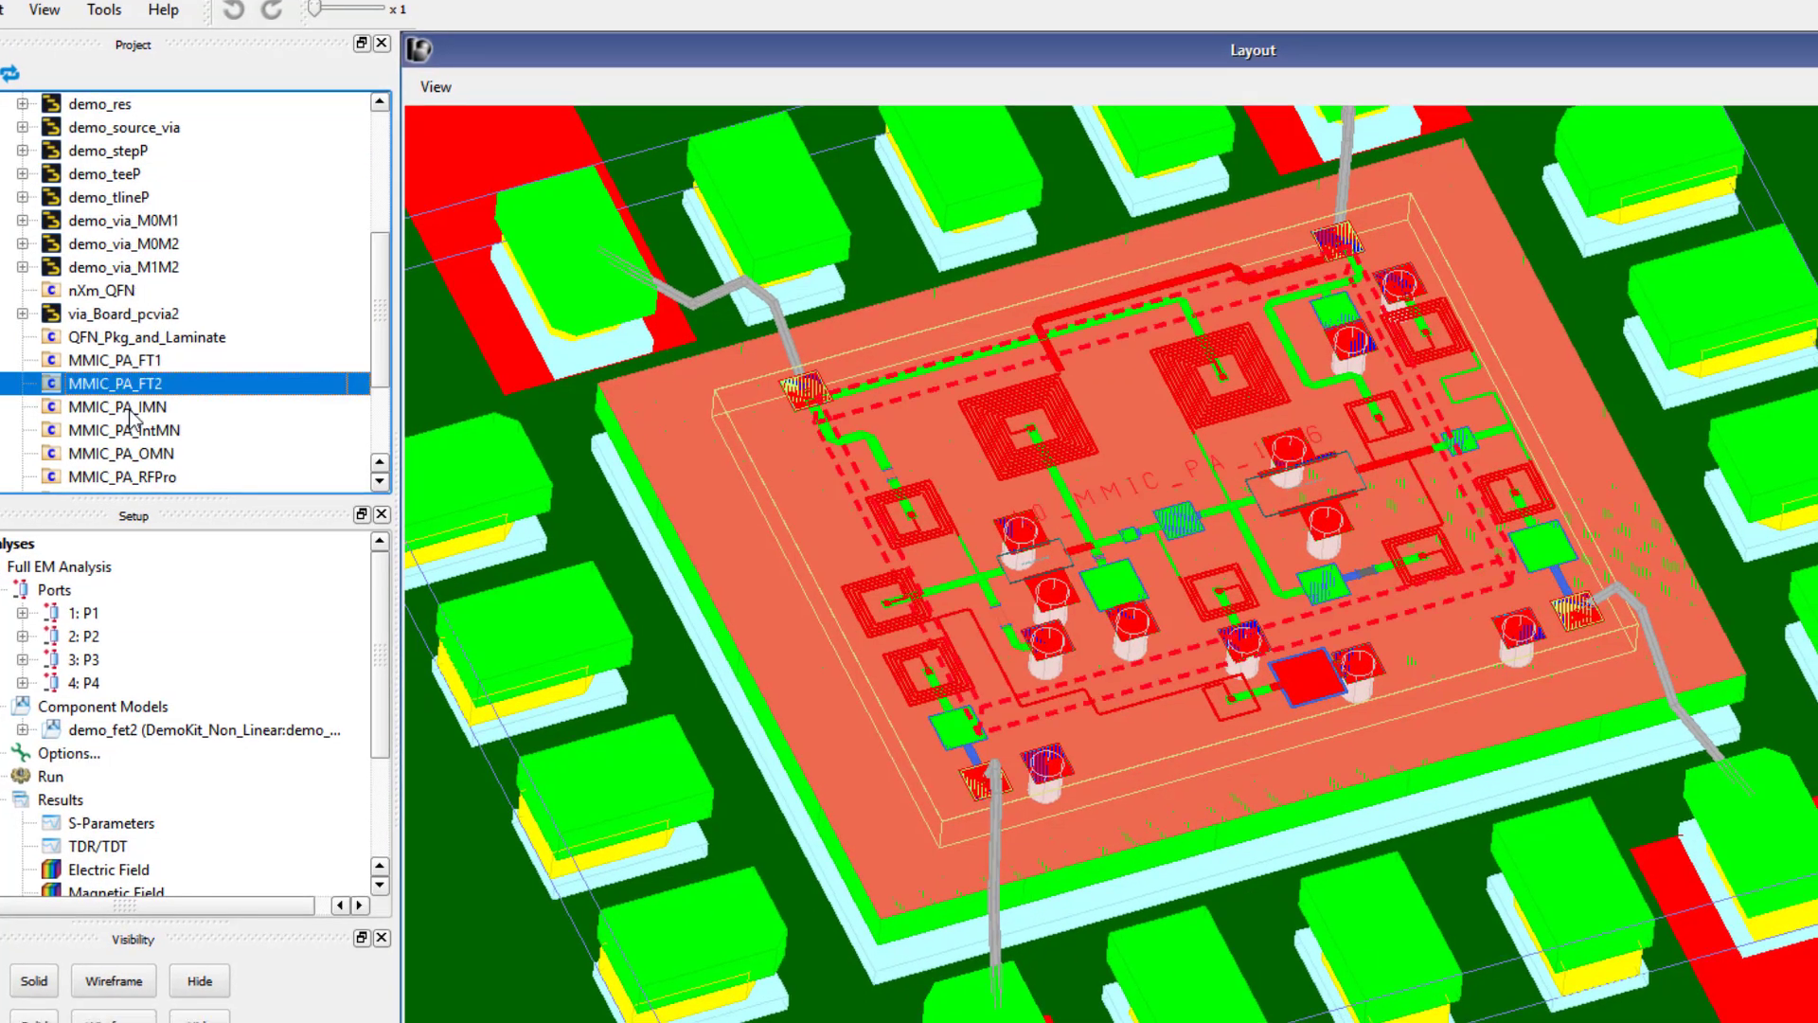
click(142, 432)
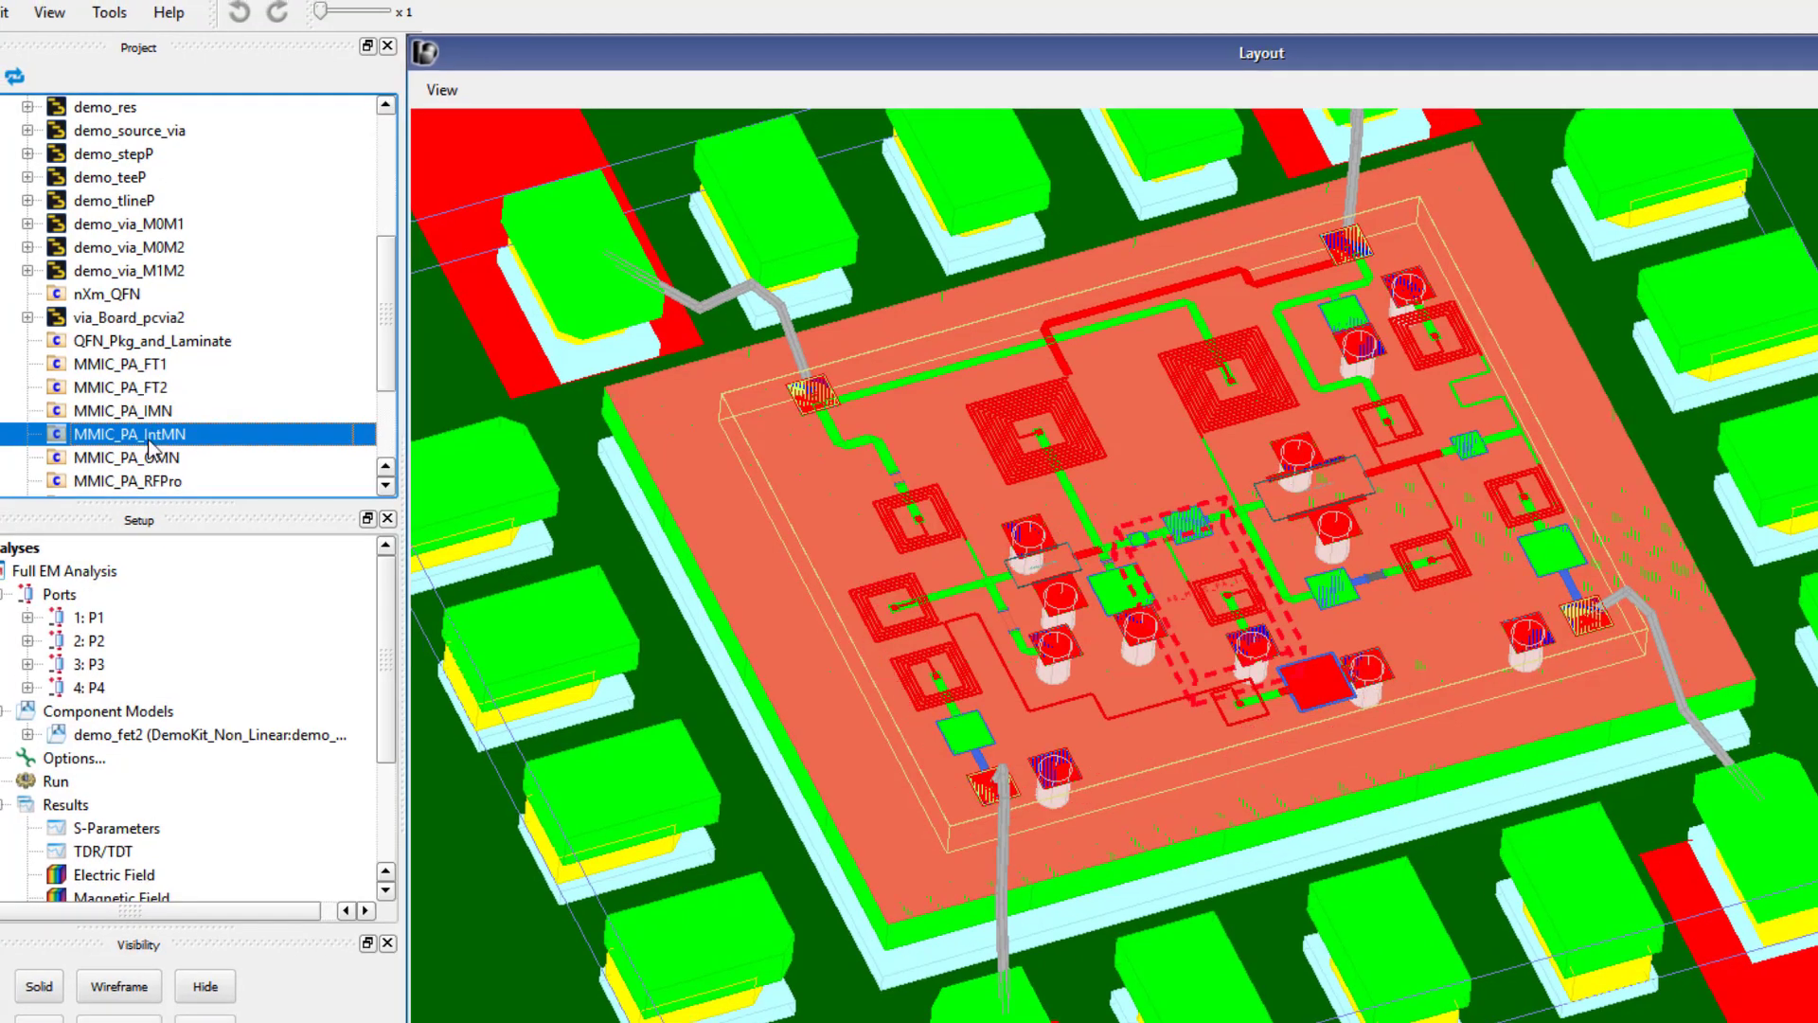
click(148, 459)
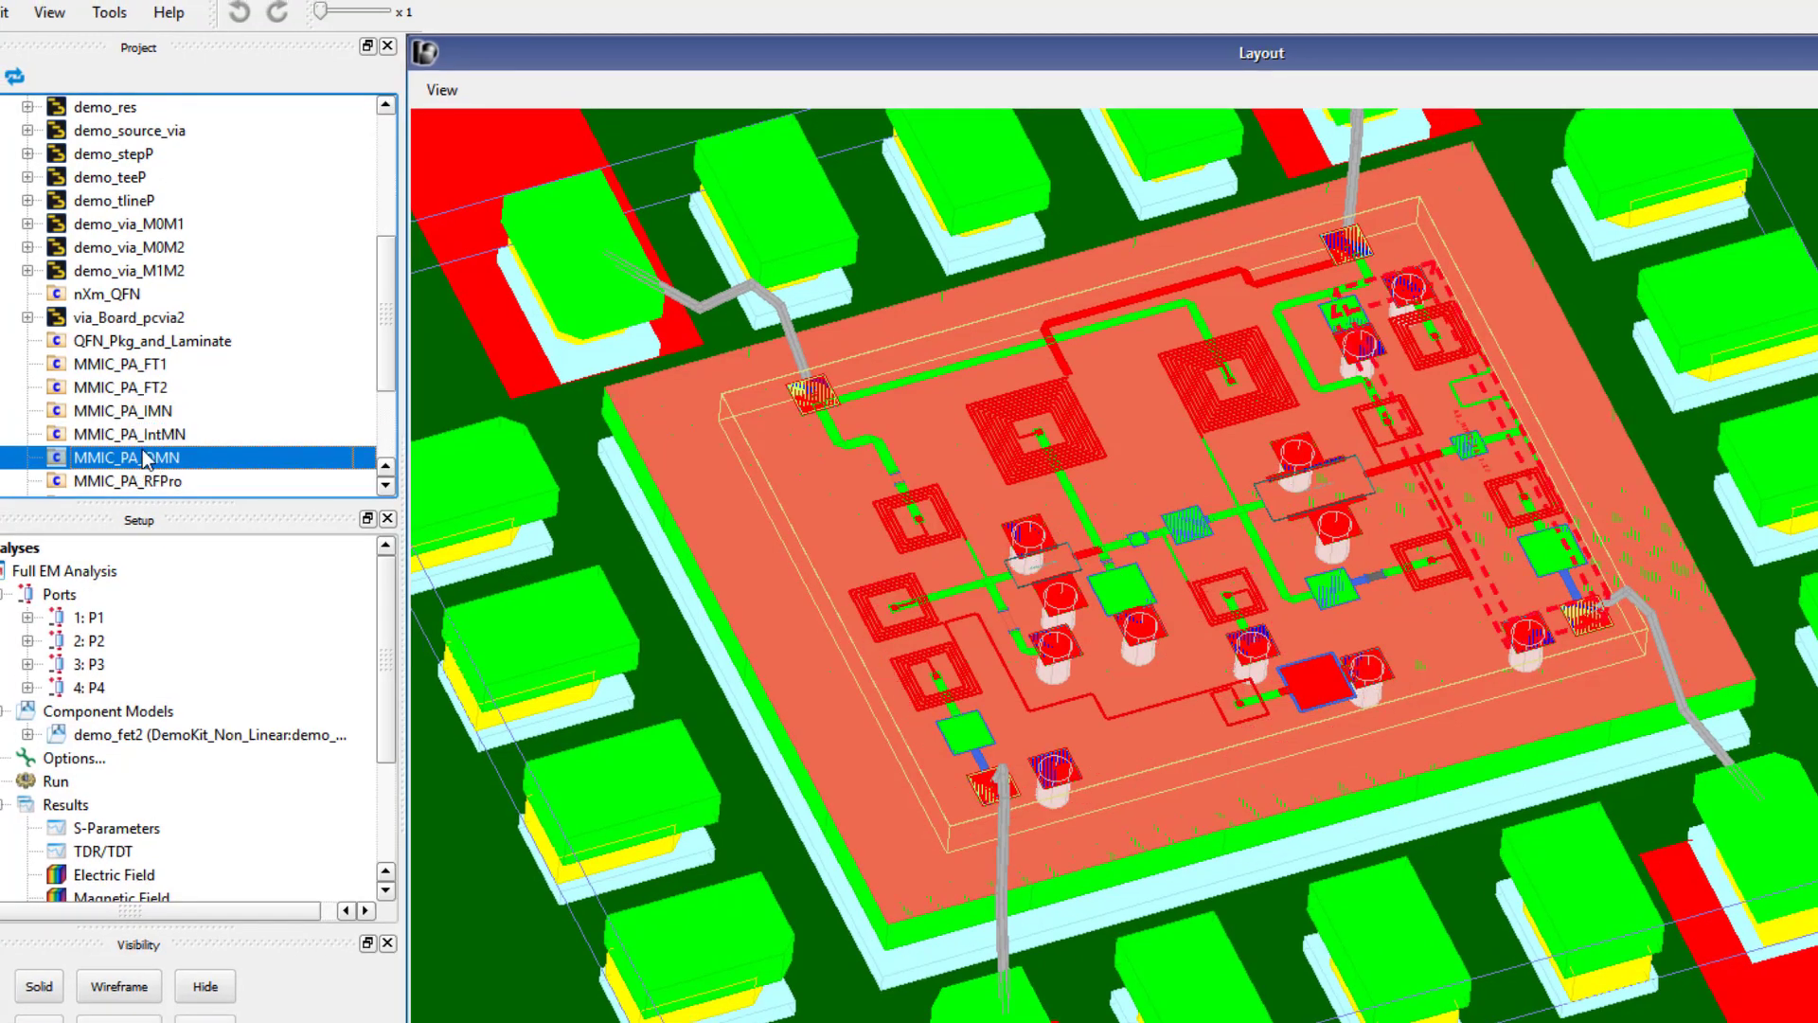
Step: Add the module's pins as Full EM Analysis ports and choose FEM as the simulator preset
drag(139, 269, 173, 598)
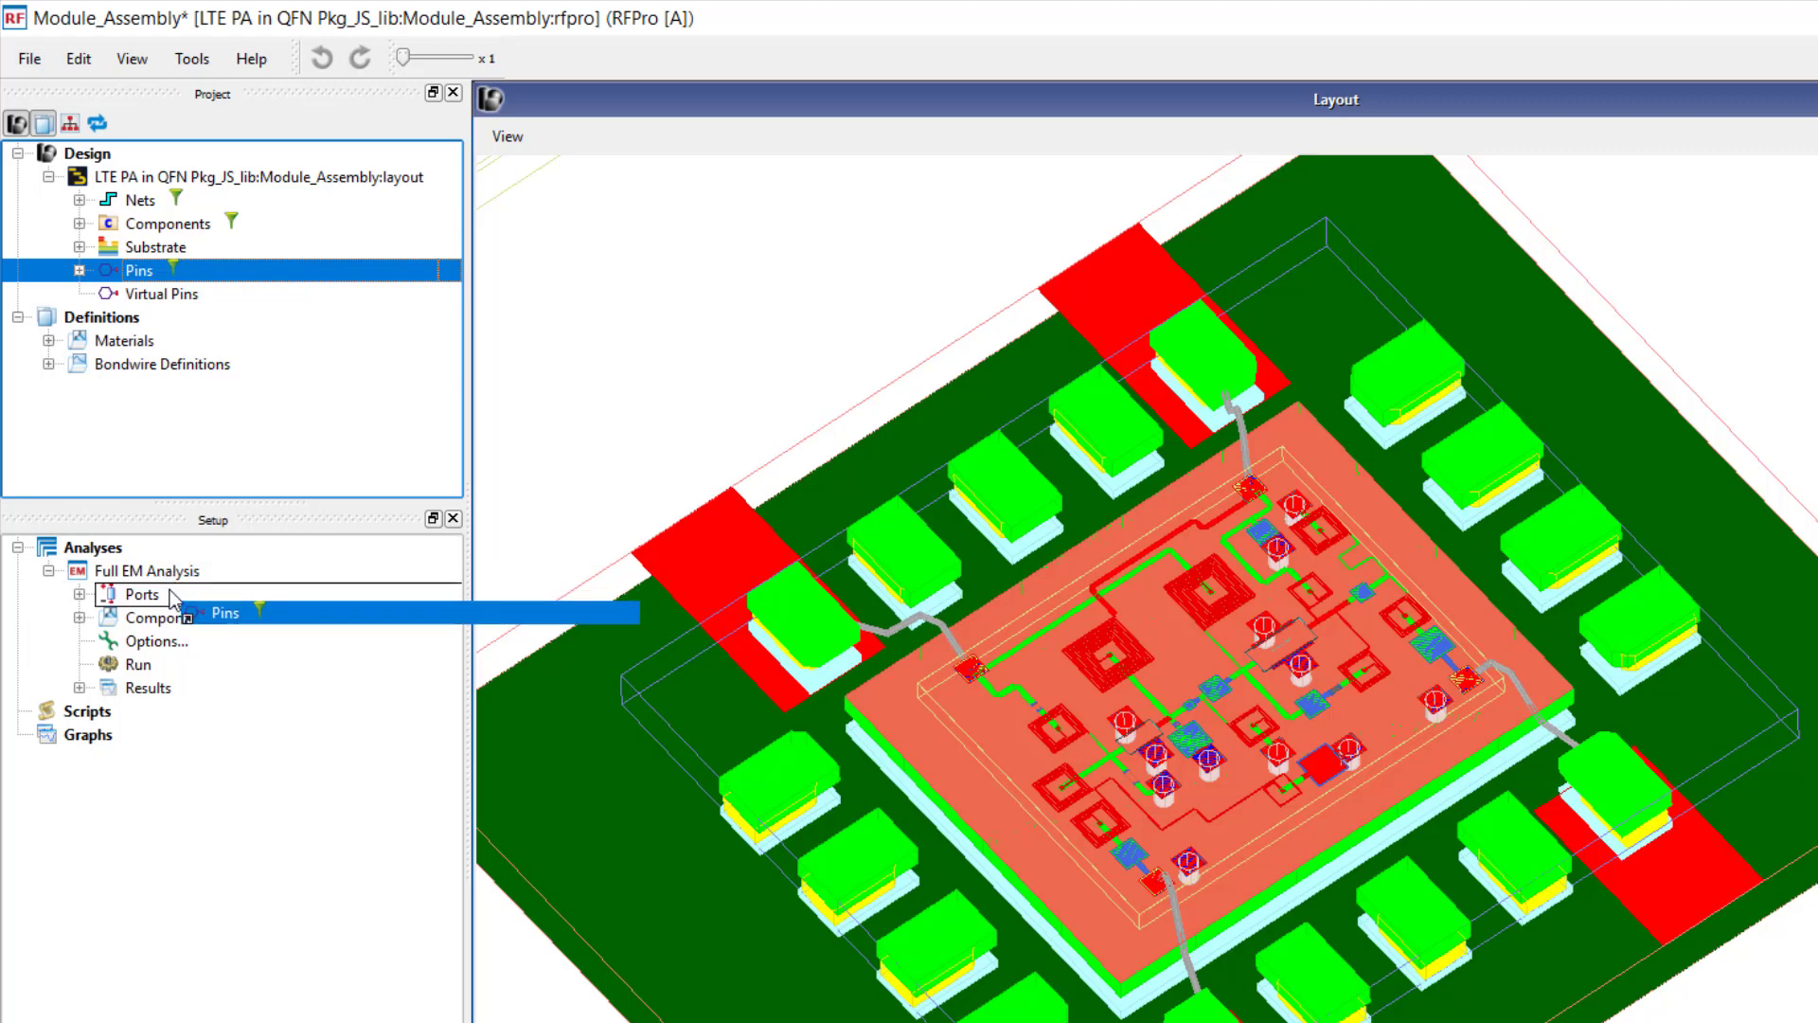
double_click(156, 735)
click(797, 572)
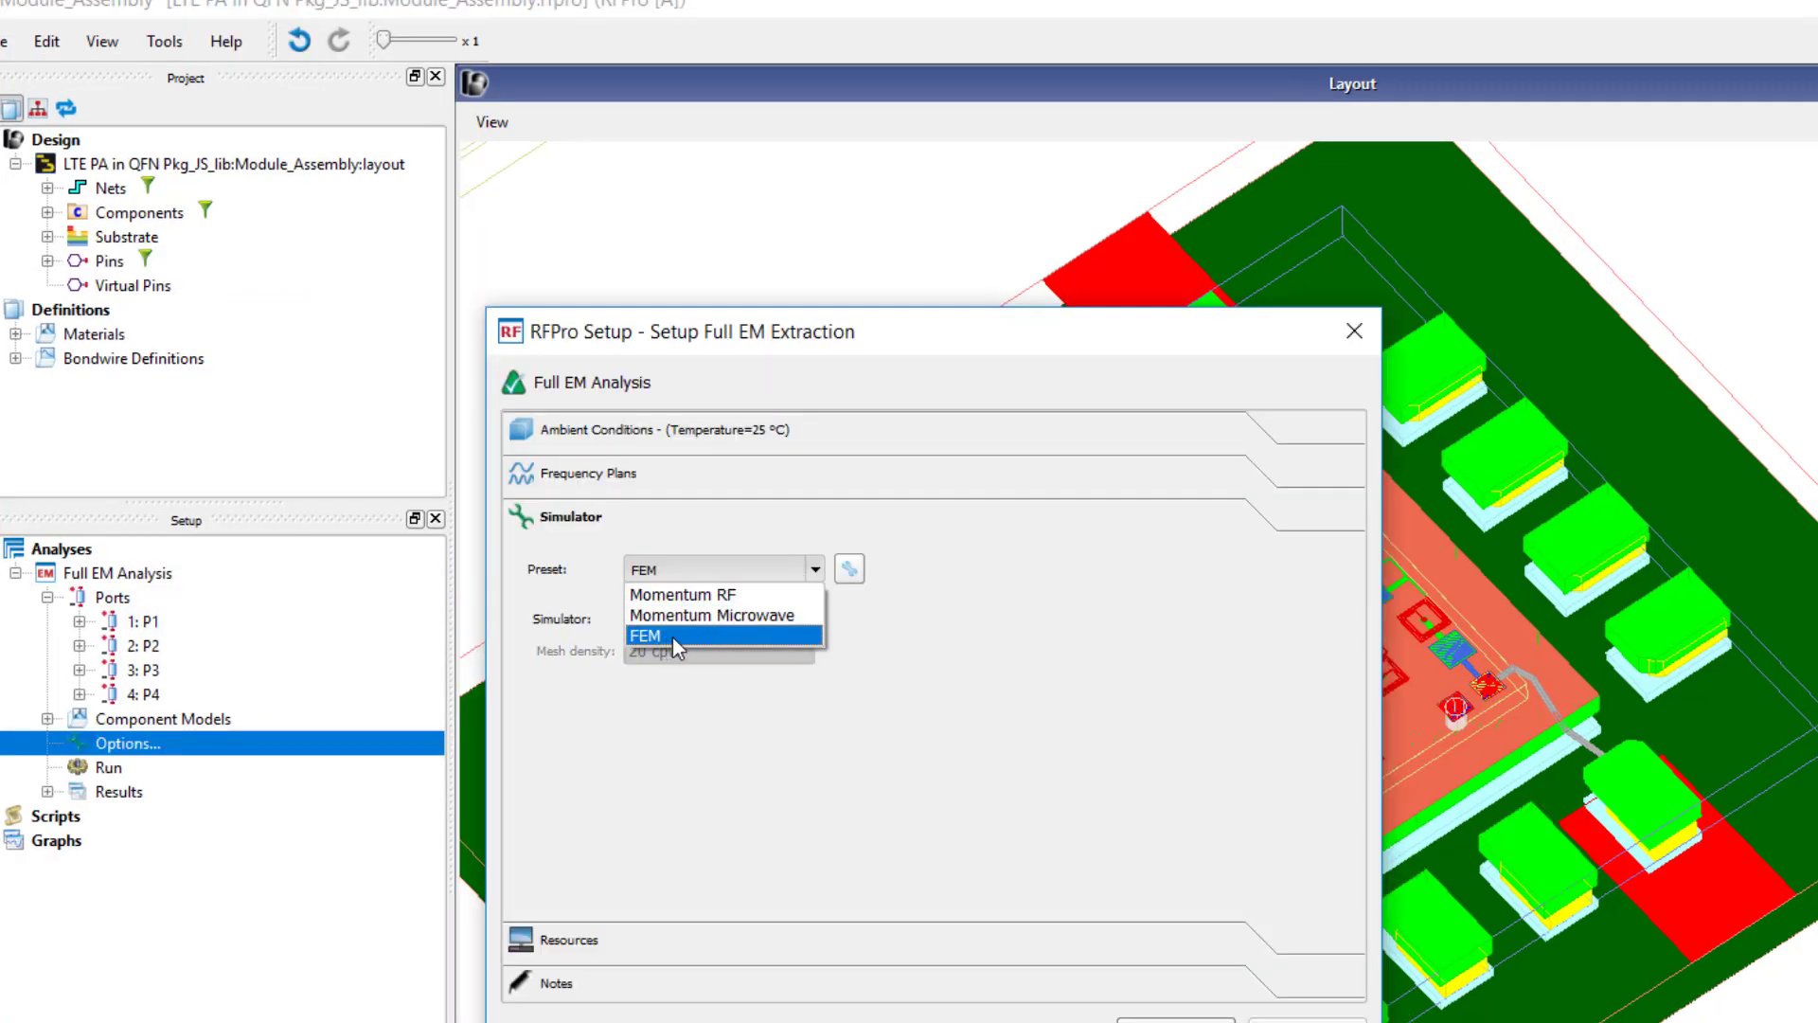
click(672, 635)
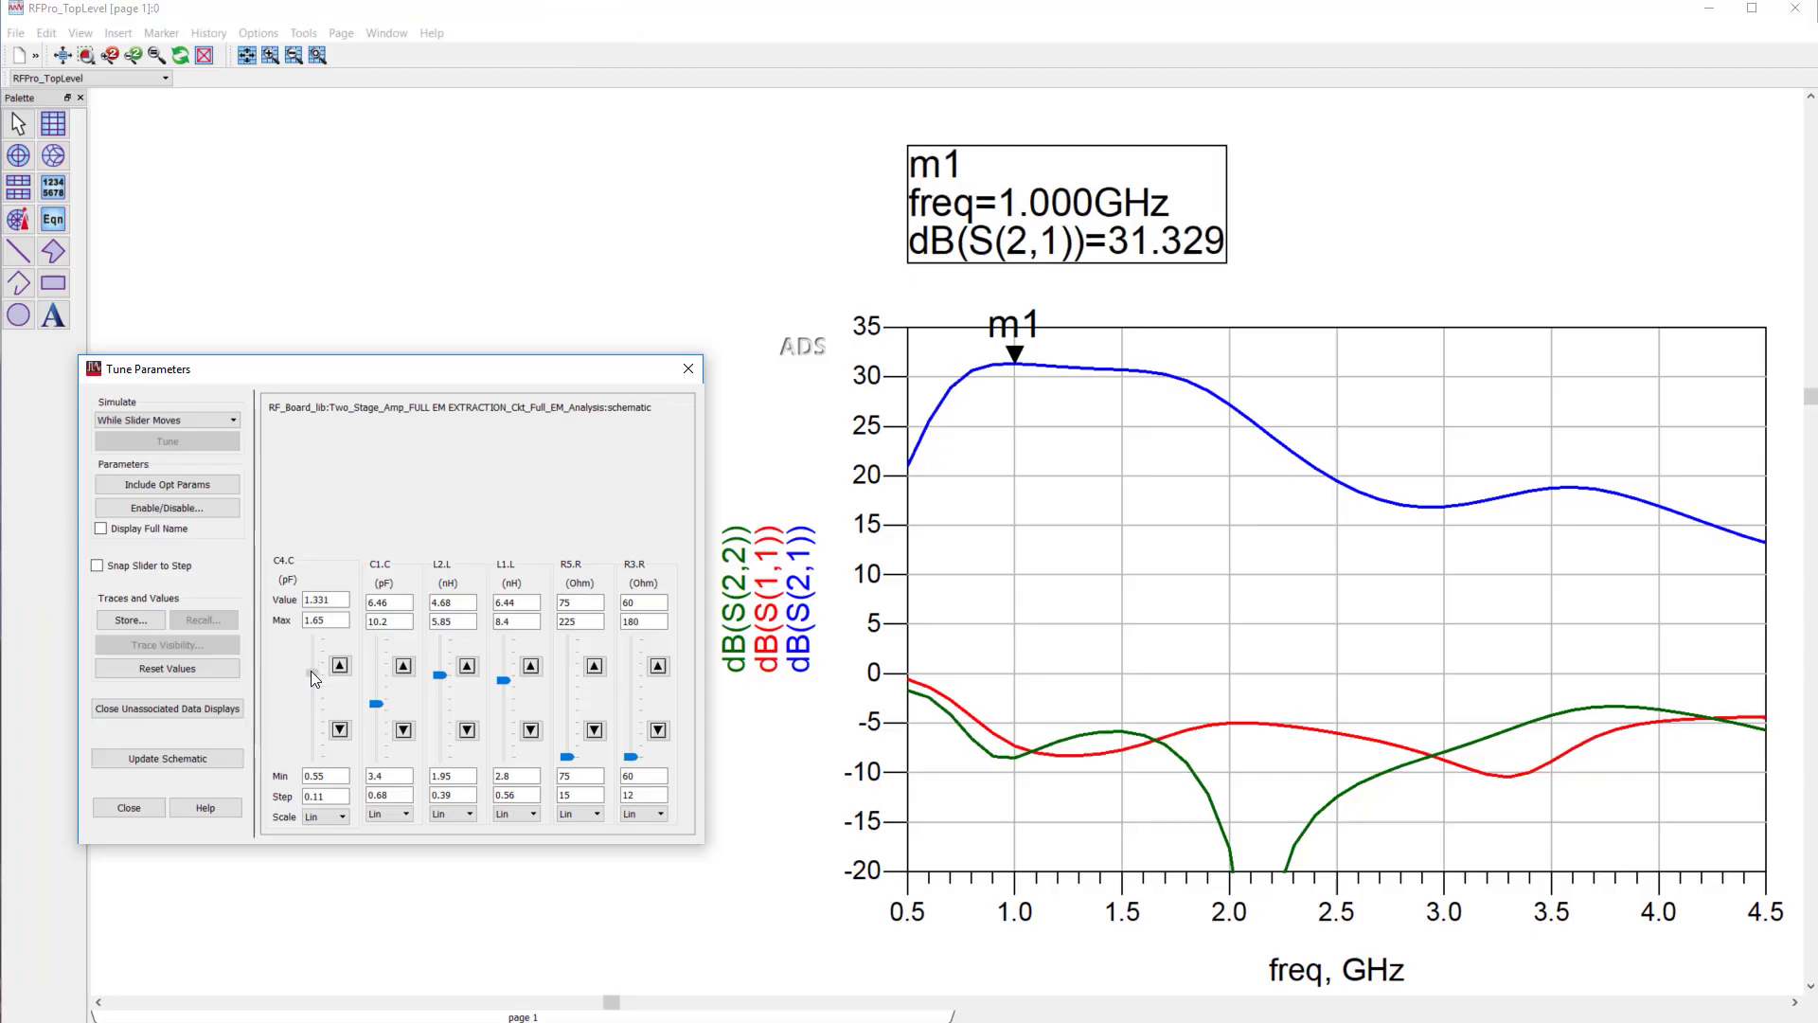
Step: Tune the two-stage amplifier's C4 capacitance to 1.474 pF and adjust the R3 resistance
mouse_move(310, 671)
mouse_down()
mouse_move(311, 713)
mouse_move(310, 657)
mouse_up()
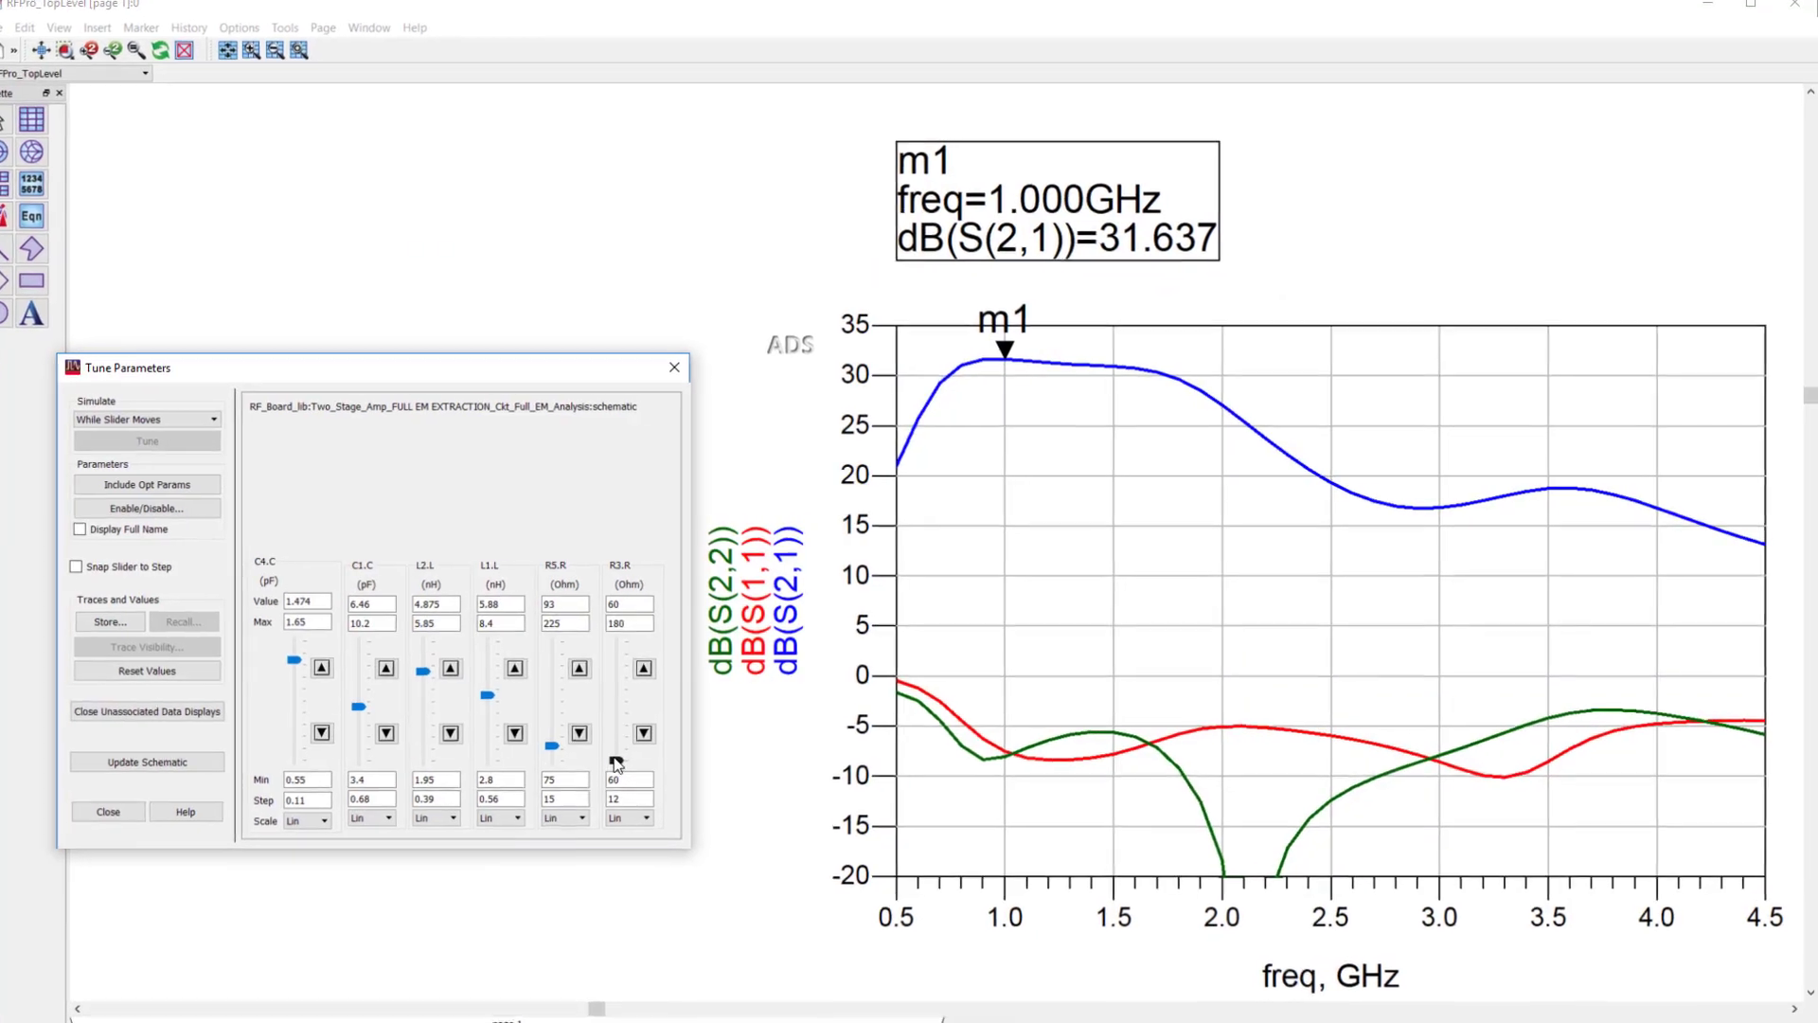
mouse_move(615, 760)
mouse_down()
mouse_move(613, 696)
mouse_move(623, 774)
mouse_up()
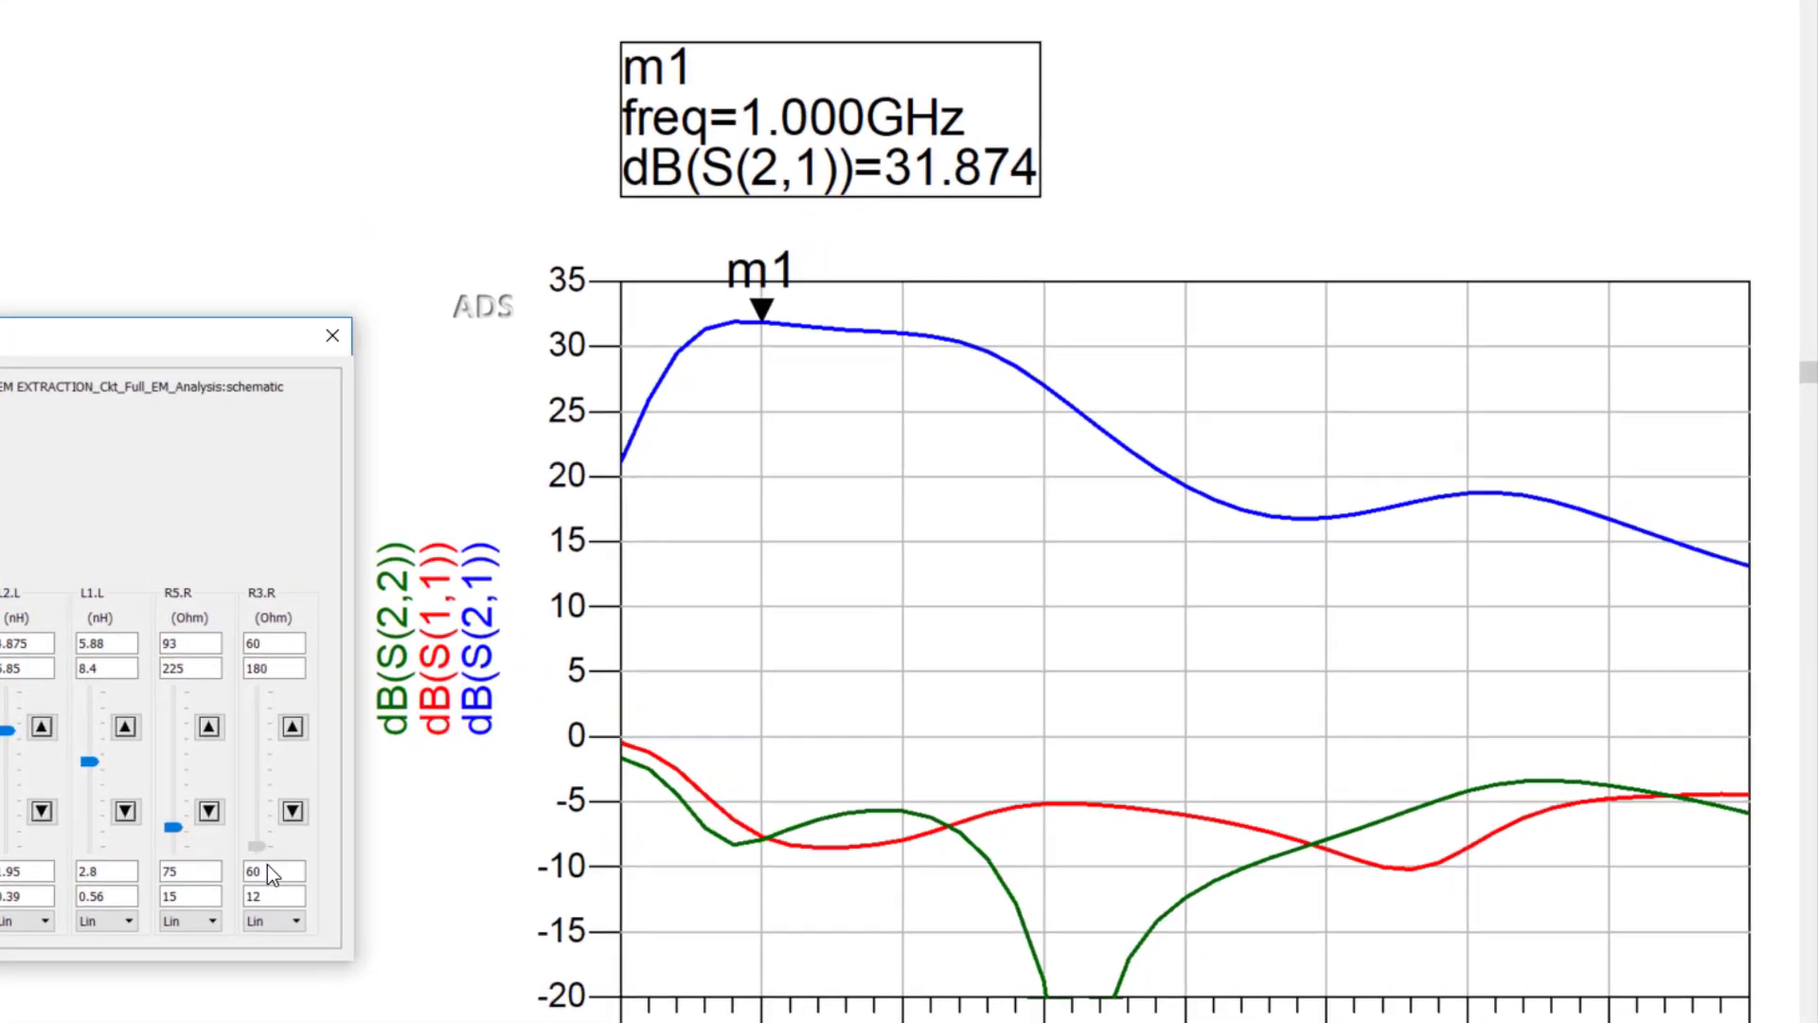
drag(267, 865, 266, 826)
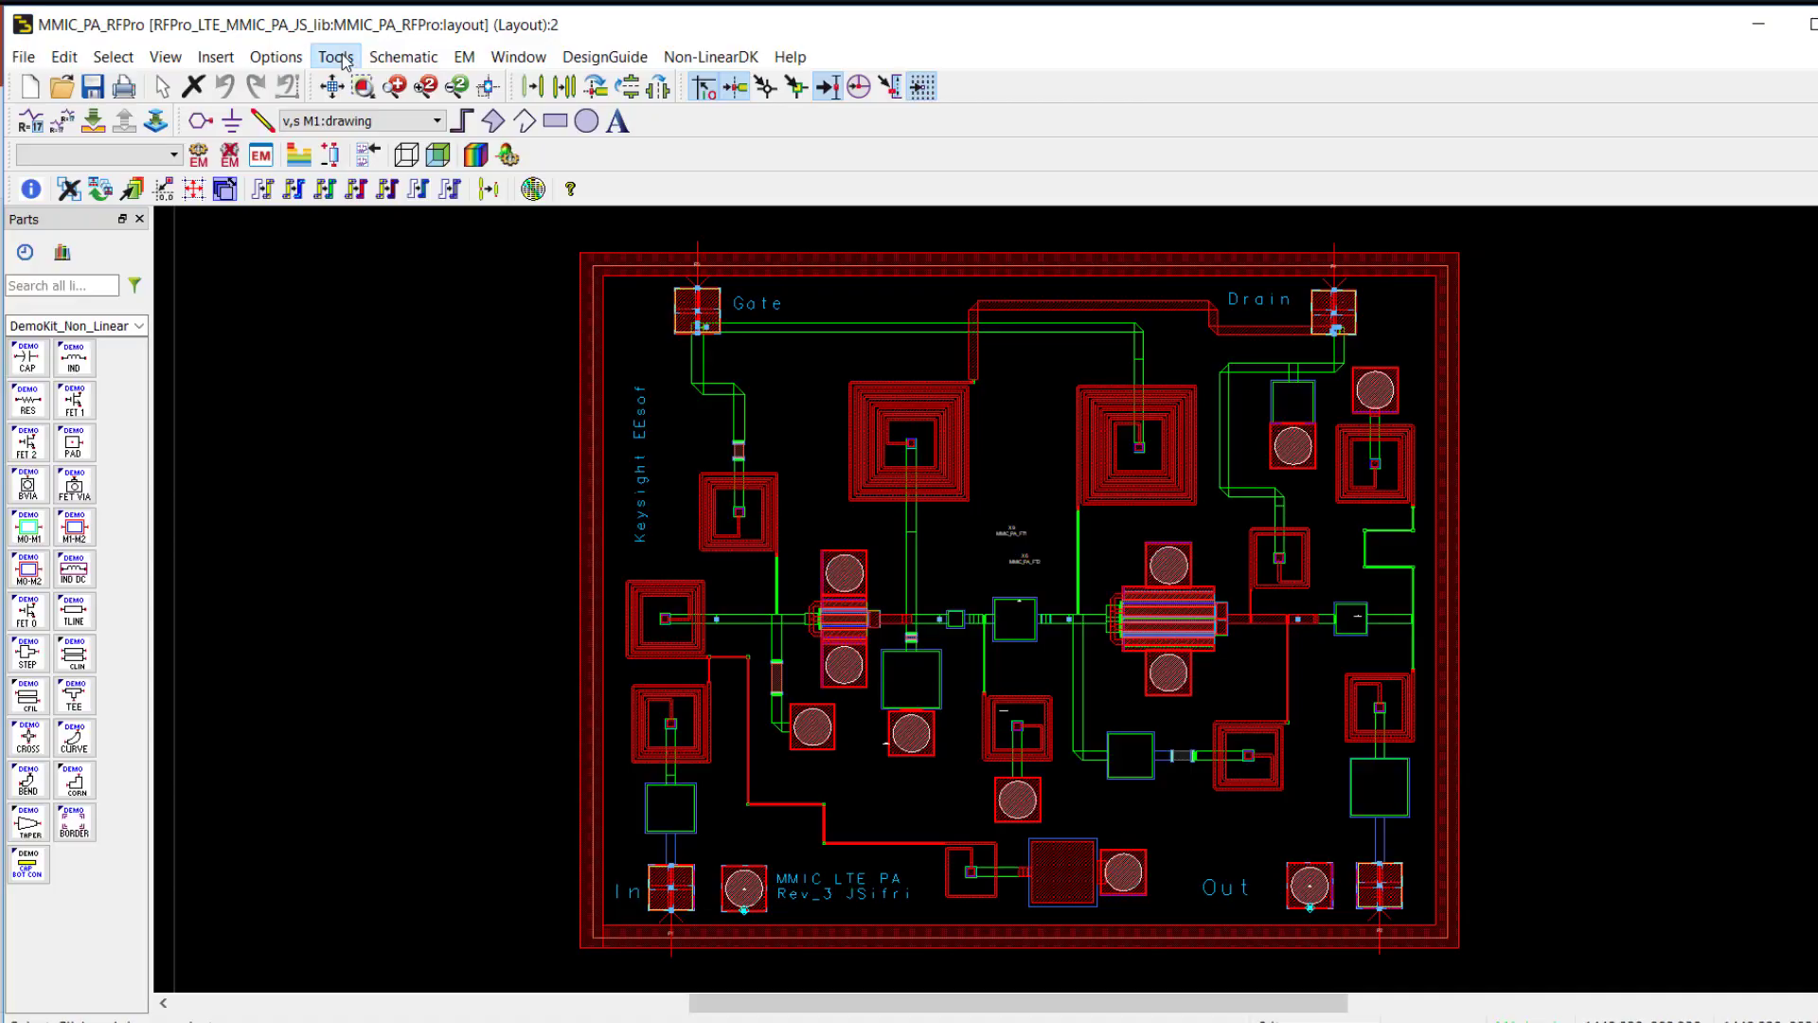
Step: Open the existing RFPro view of the MMIC_PA_RFPro layout
click(338, 57)
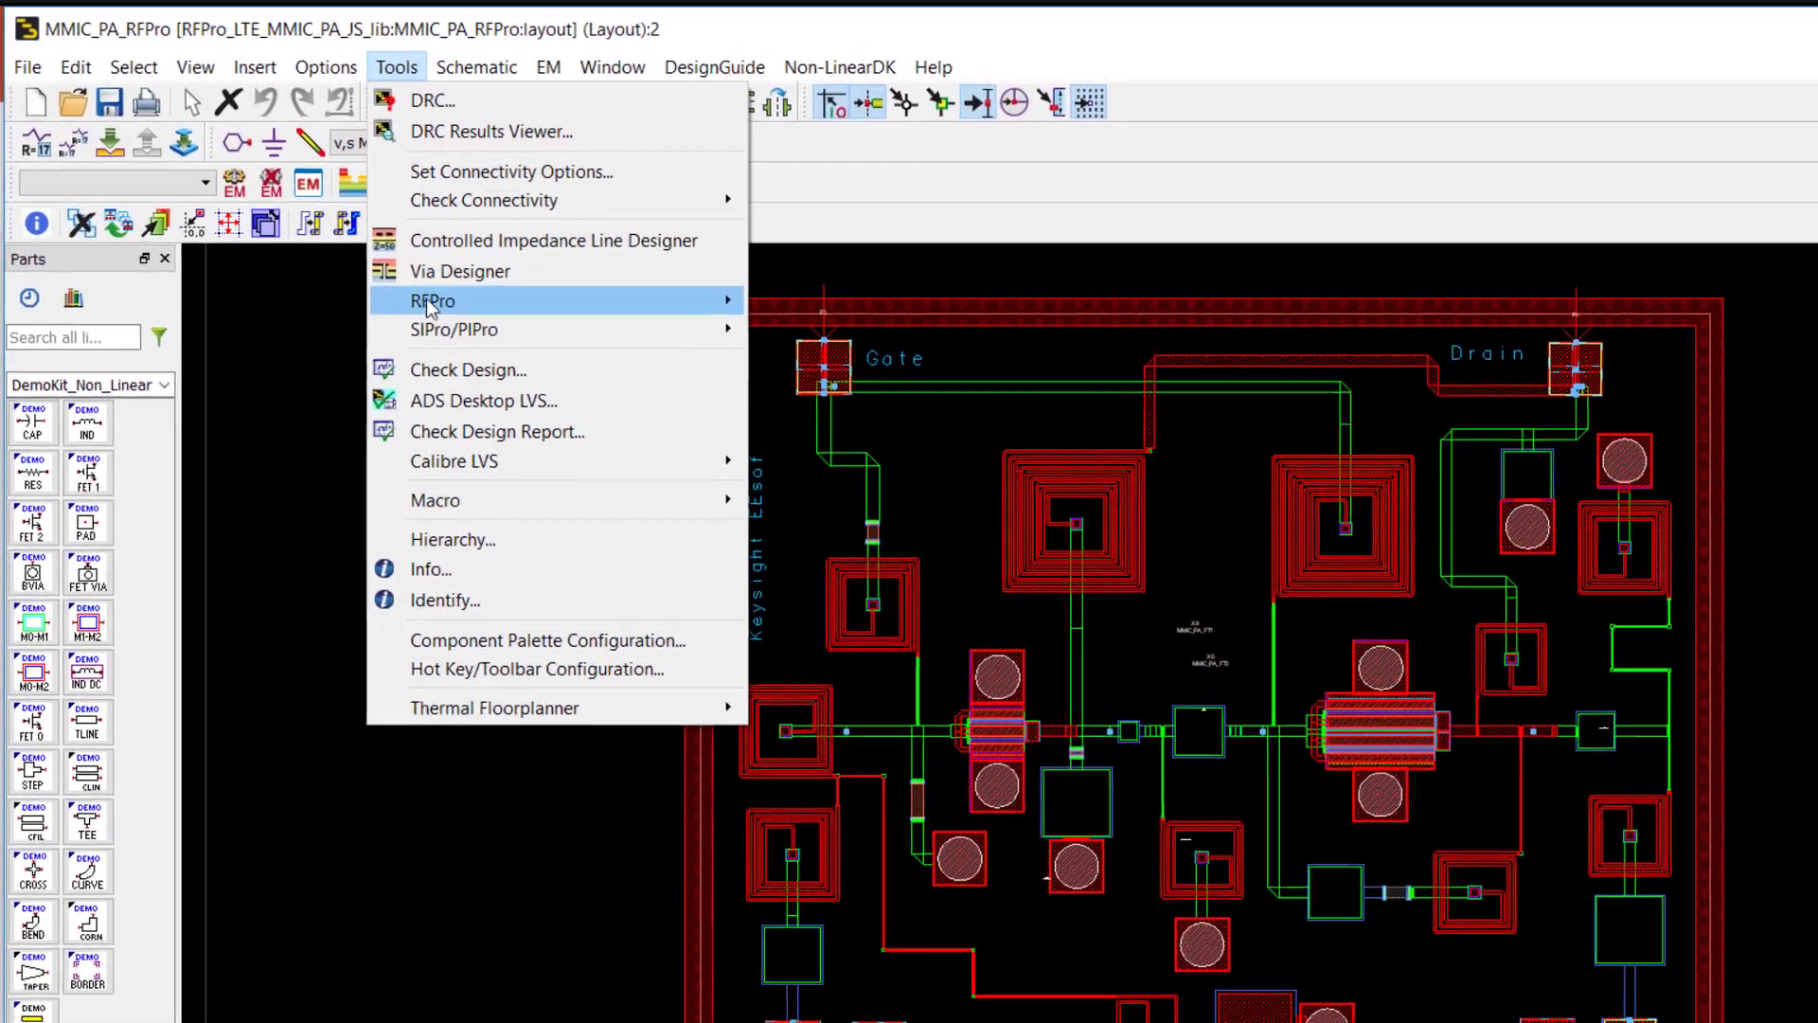
mouse_move(555, 258)
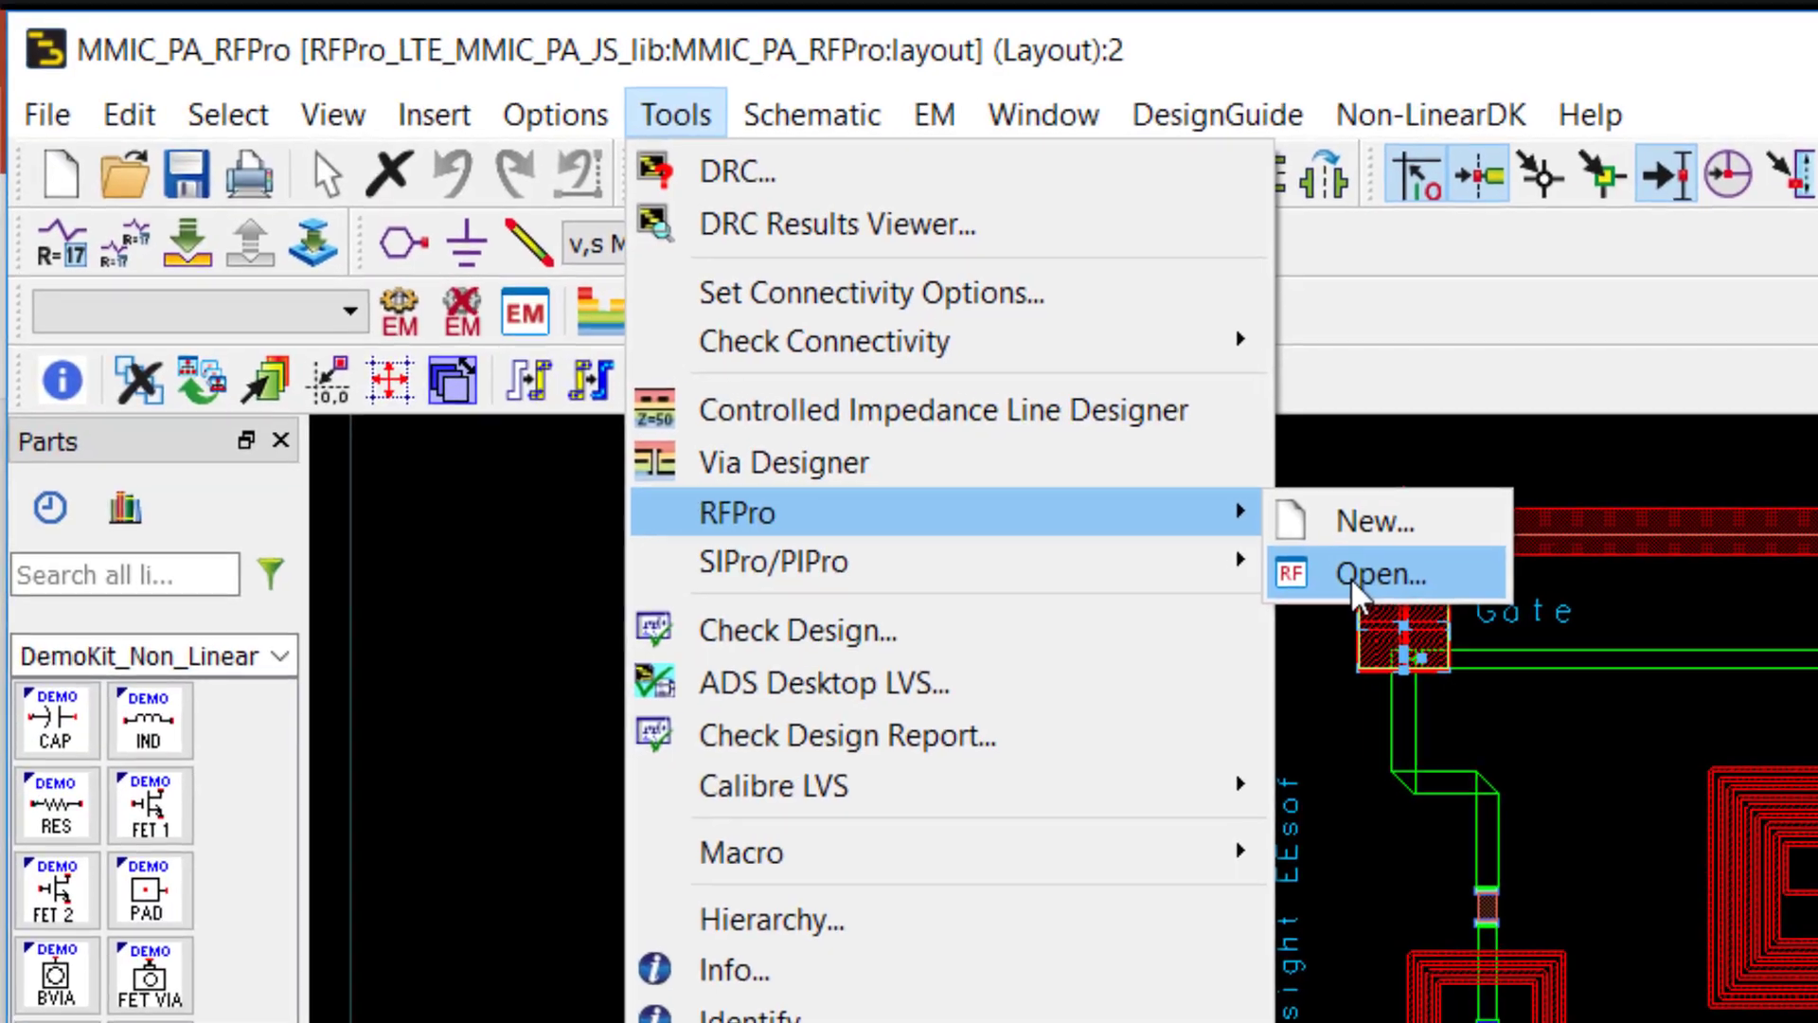
click(1351, 580)
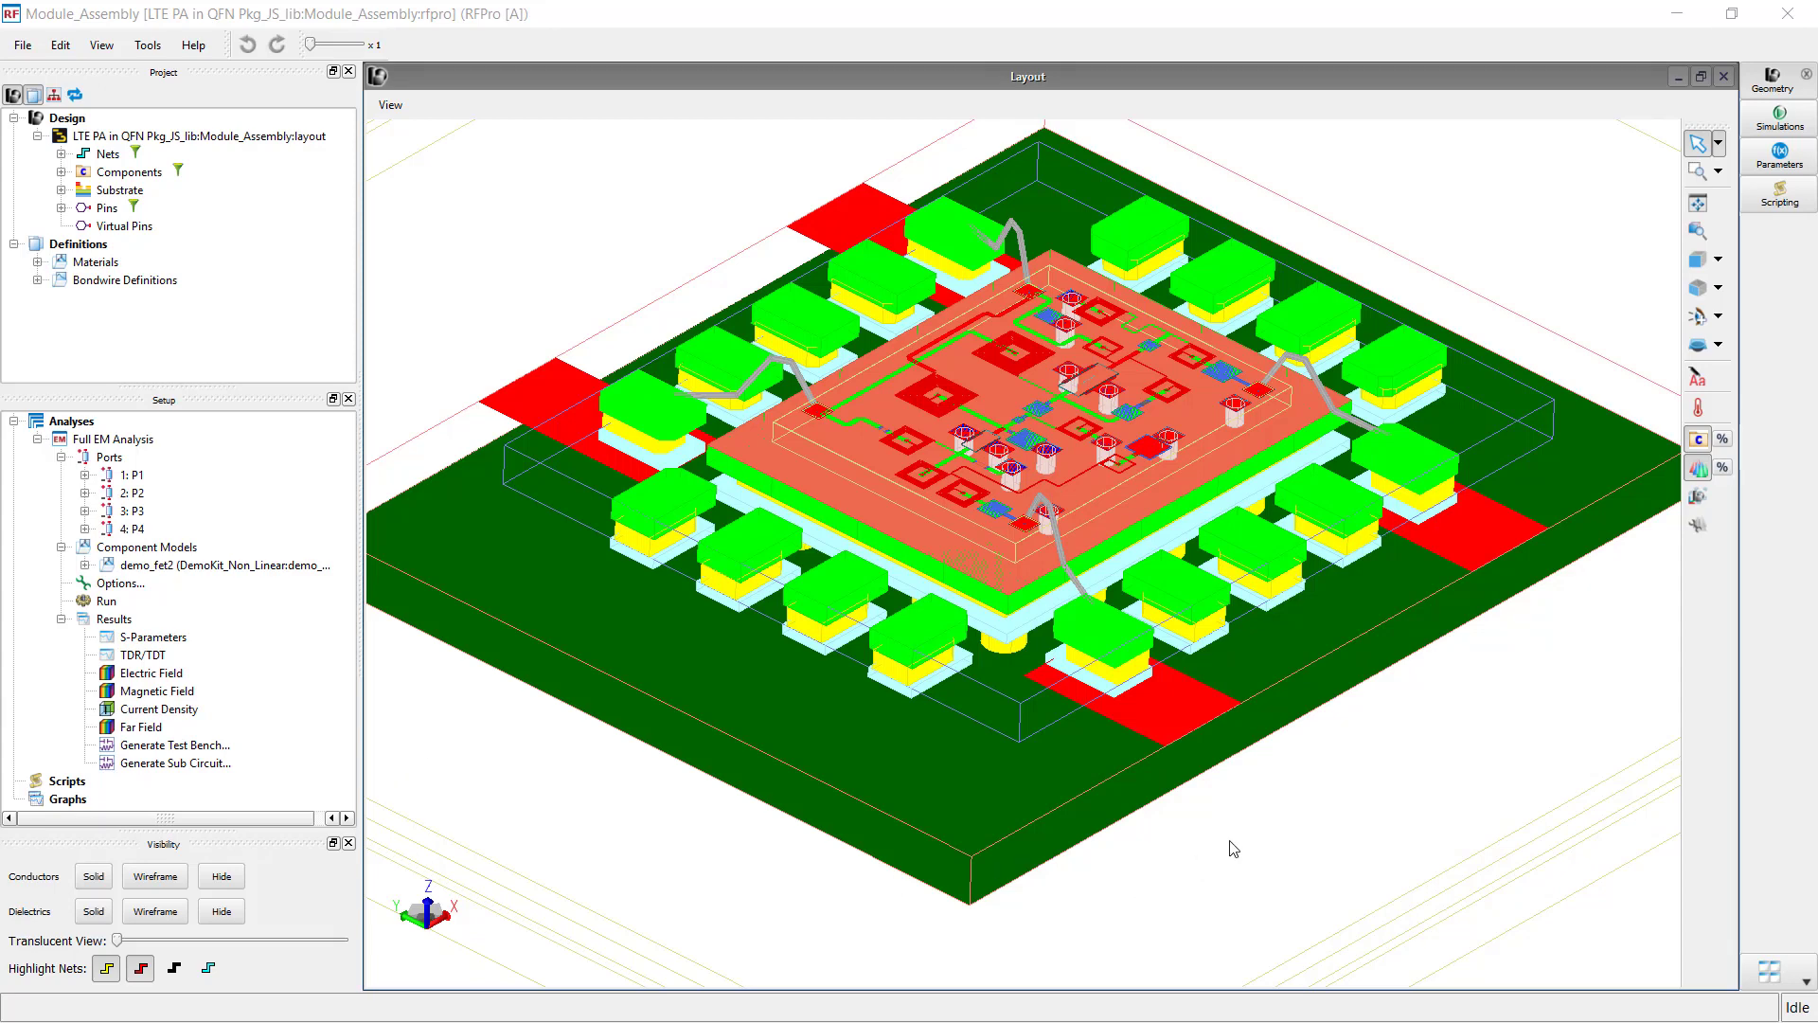
Step: Add the module's components as component models in the Full EM Analysis and open its simulator preset choices
mouse_move(1270, 812)
middle_down()
mouse_move(1263, 841)
mouse_move(1203, 844)
mouse_move(1195, 815)
mouse_move(1258, 795)
middle_up()
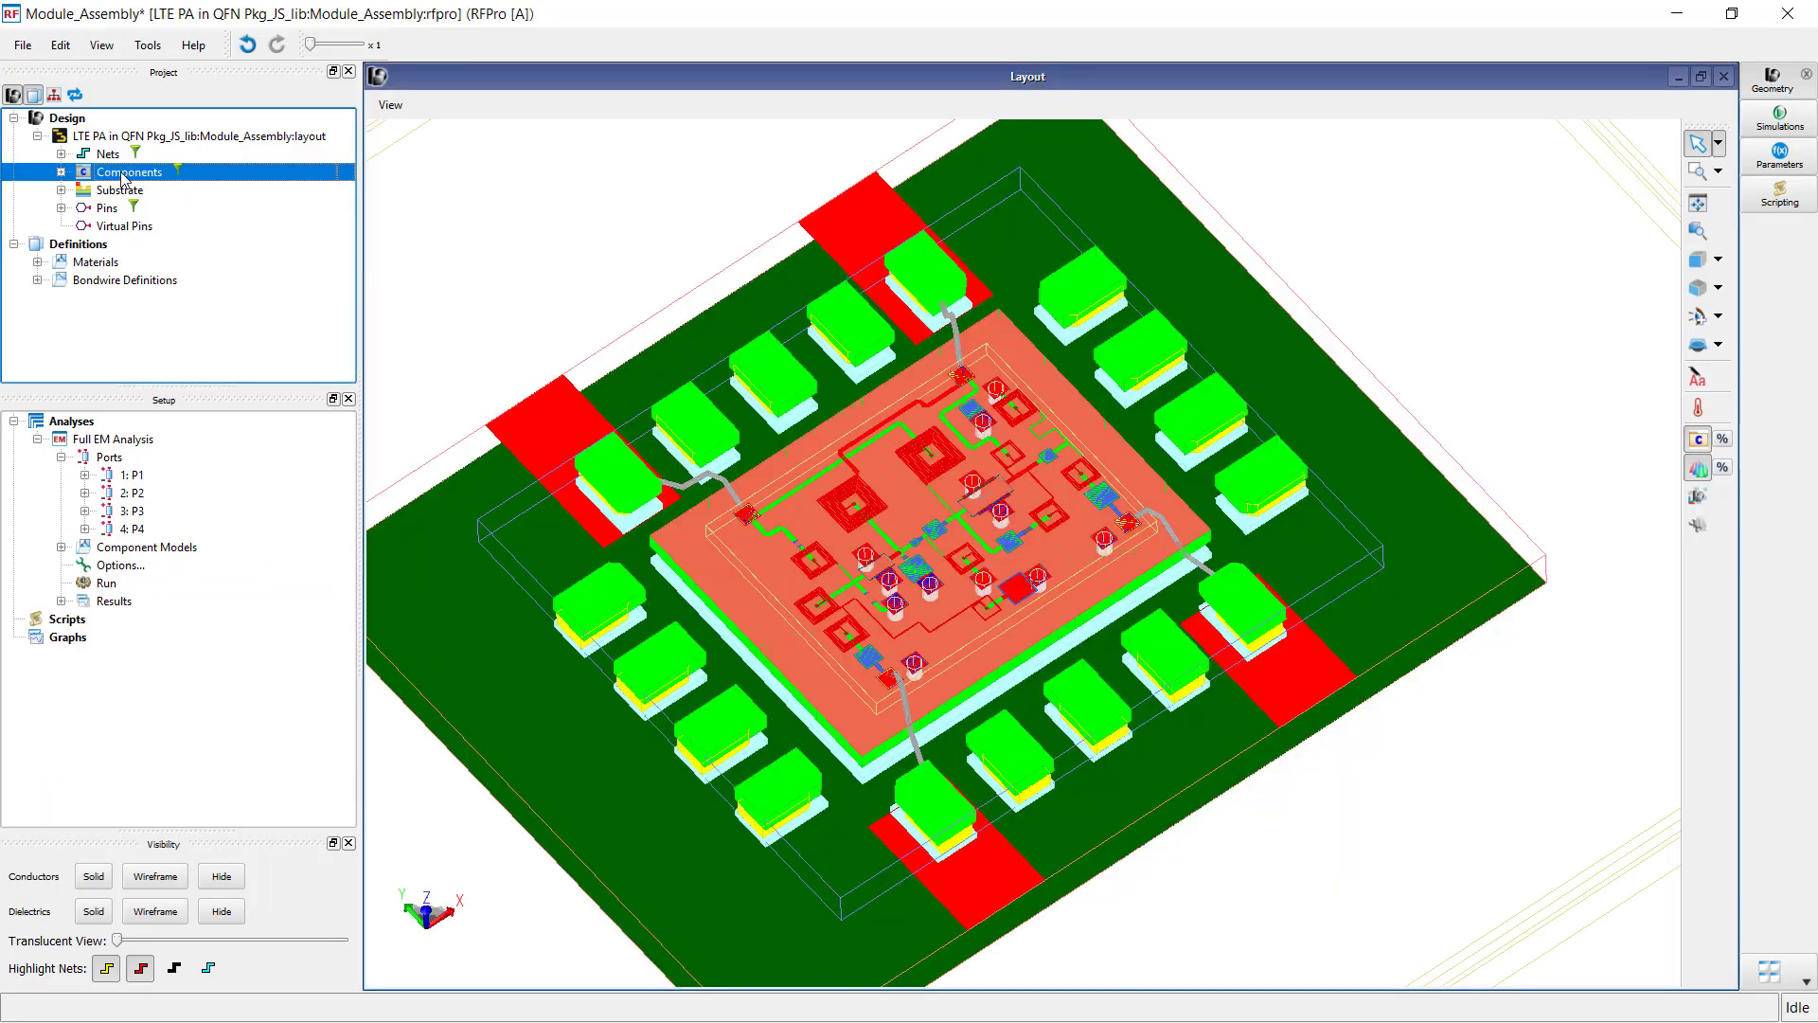
drag(129, 172, 189, 555)
double_click(119, 566)
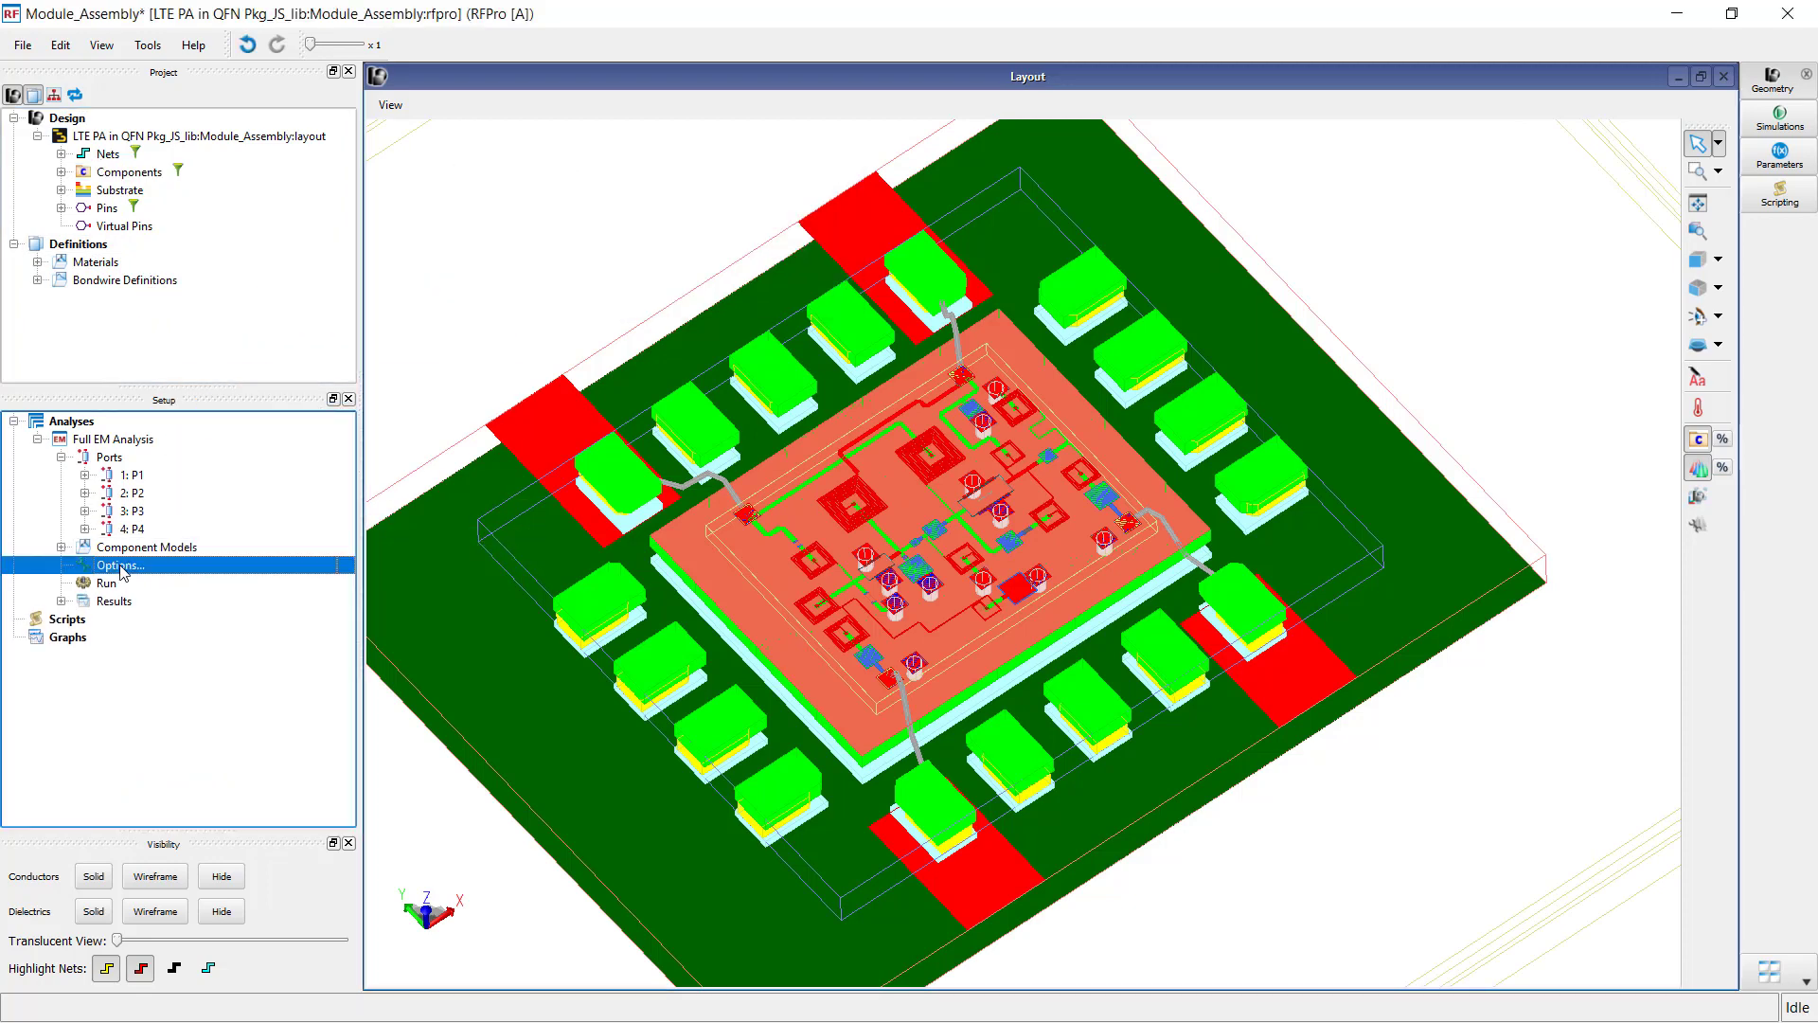
click(602, 436)
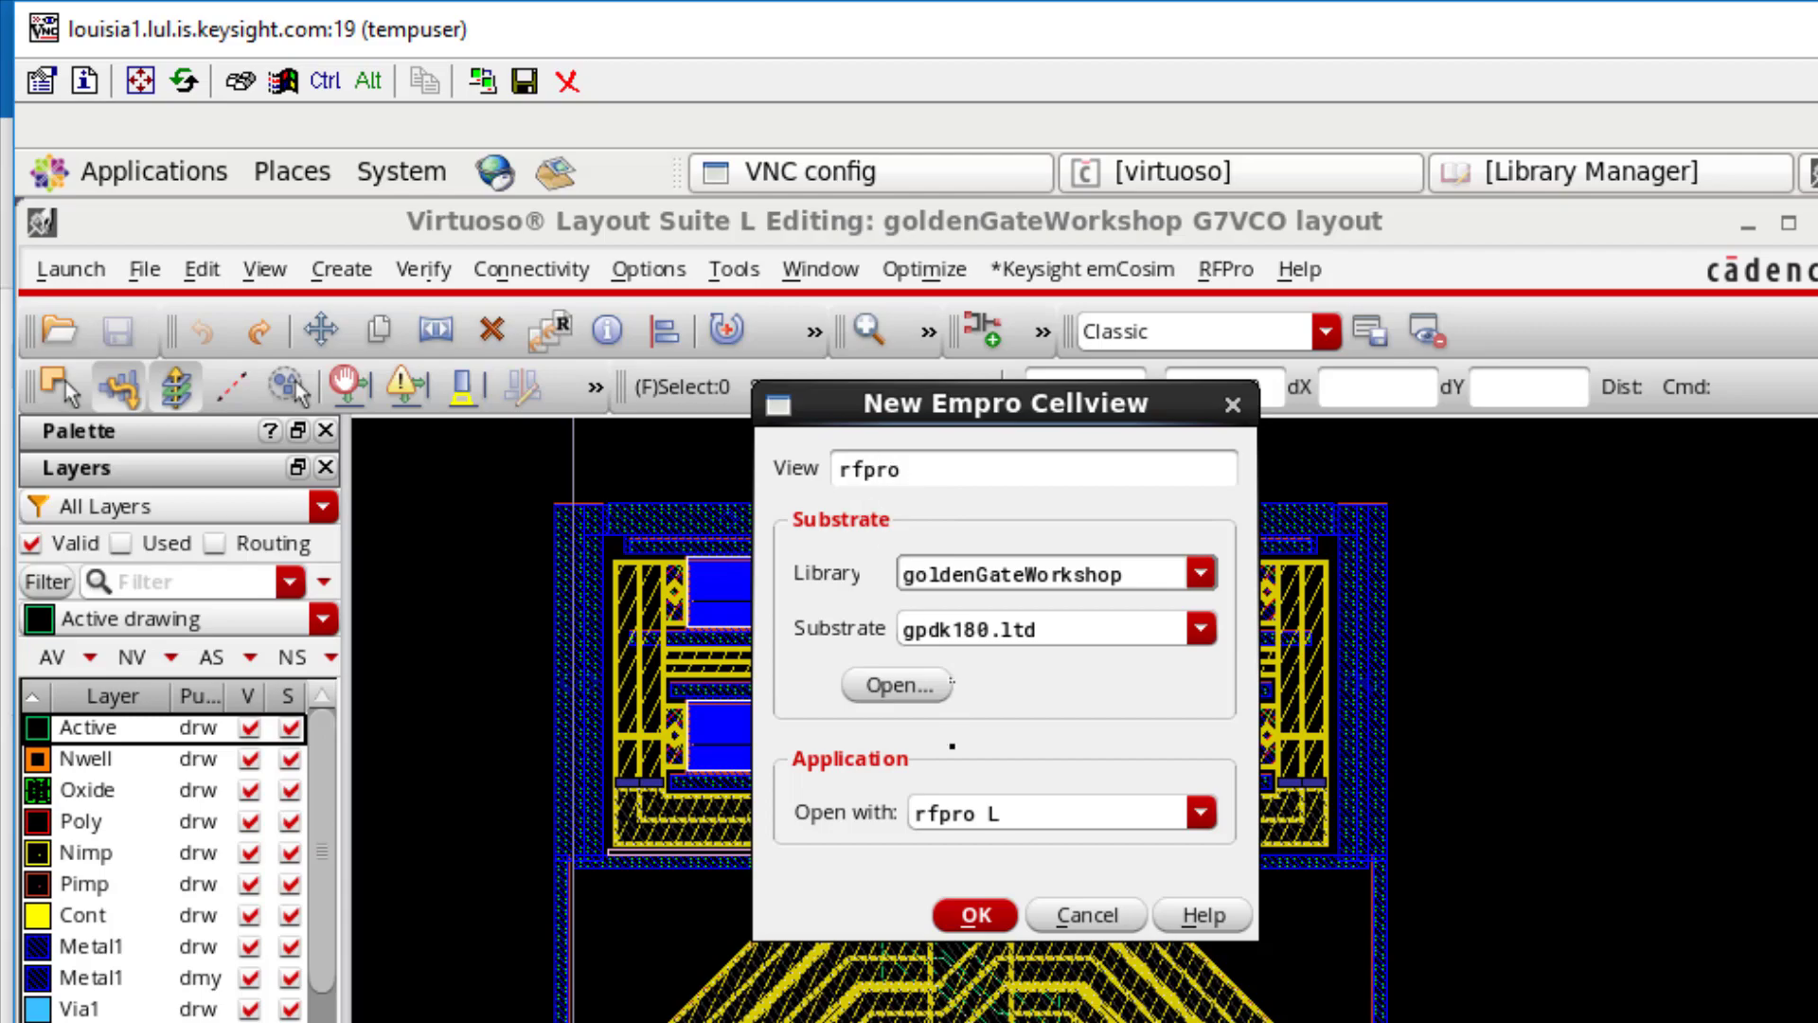
Step: Create G7VCO's rfpro cellview on the gpdk180.ltd substrate and fill the Full EM Analysis ports and component models from its pins and components
click(975, 914)
drag(920, 357, 936, 545)
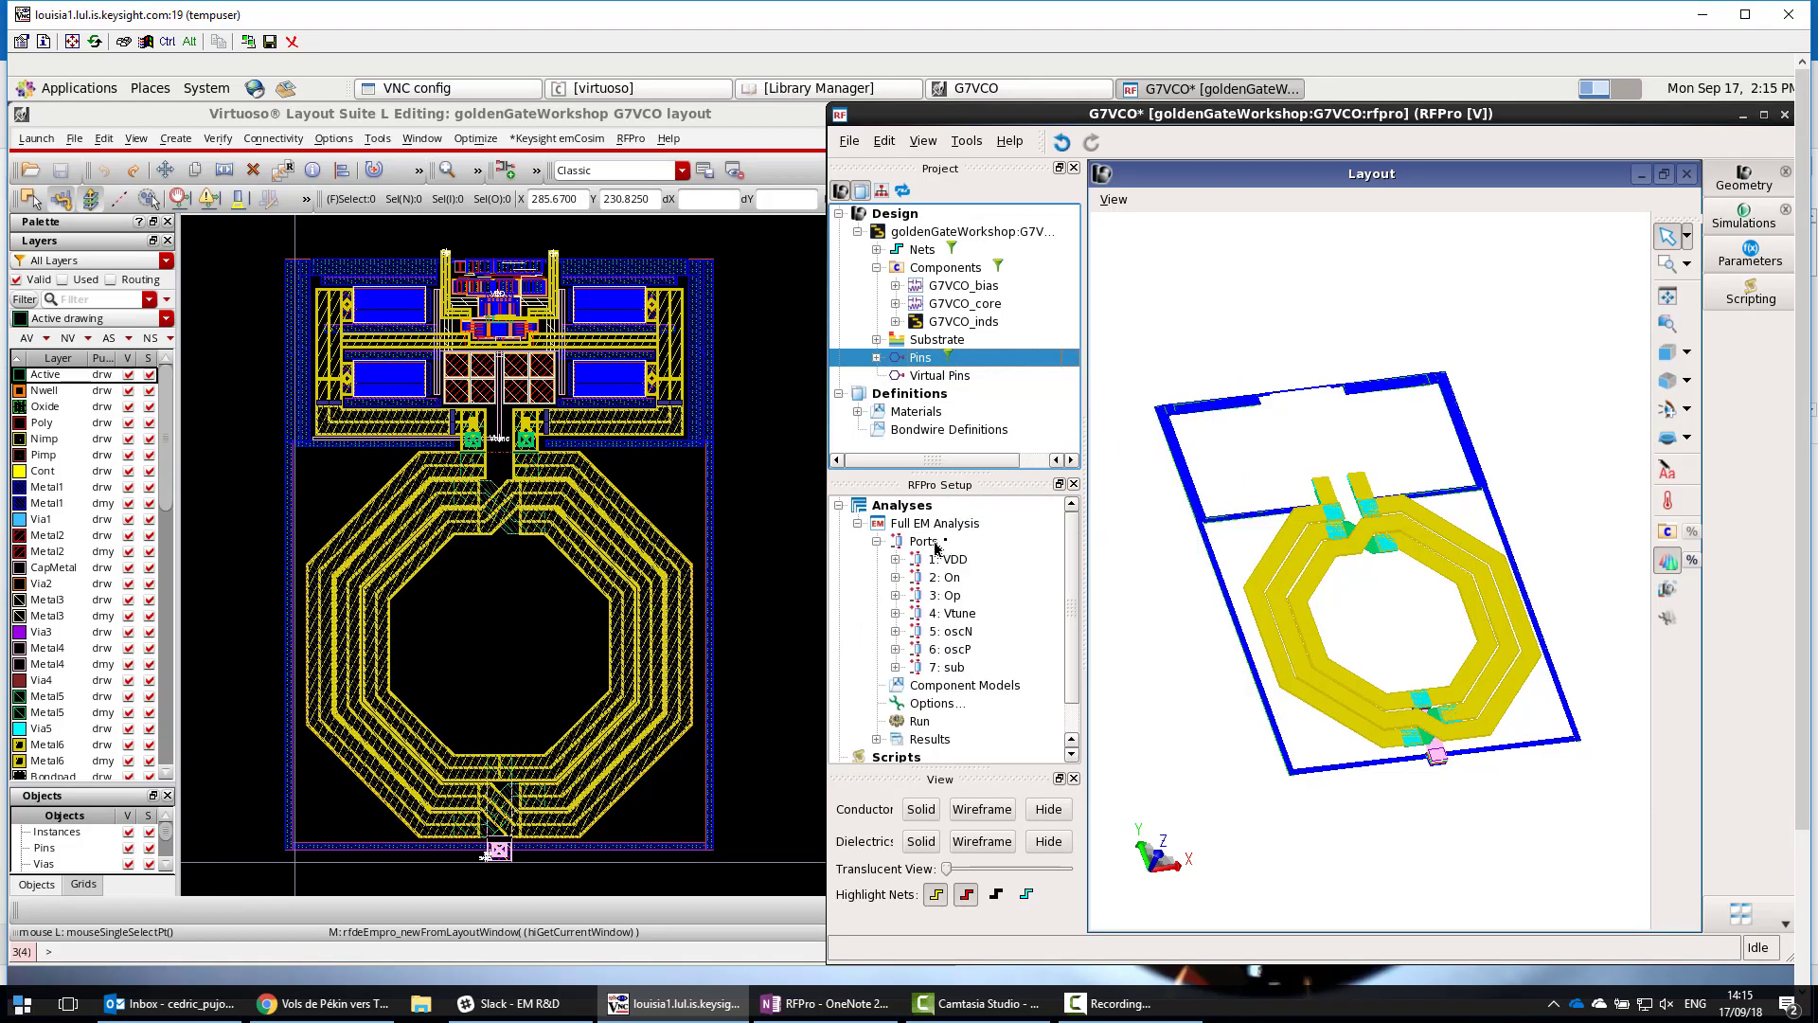
drag(937, 275, 999, 687)
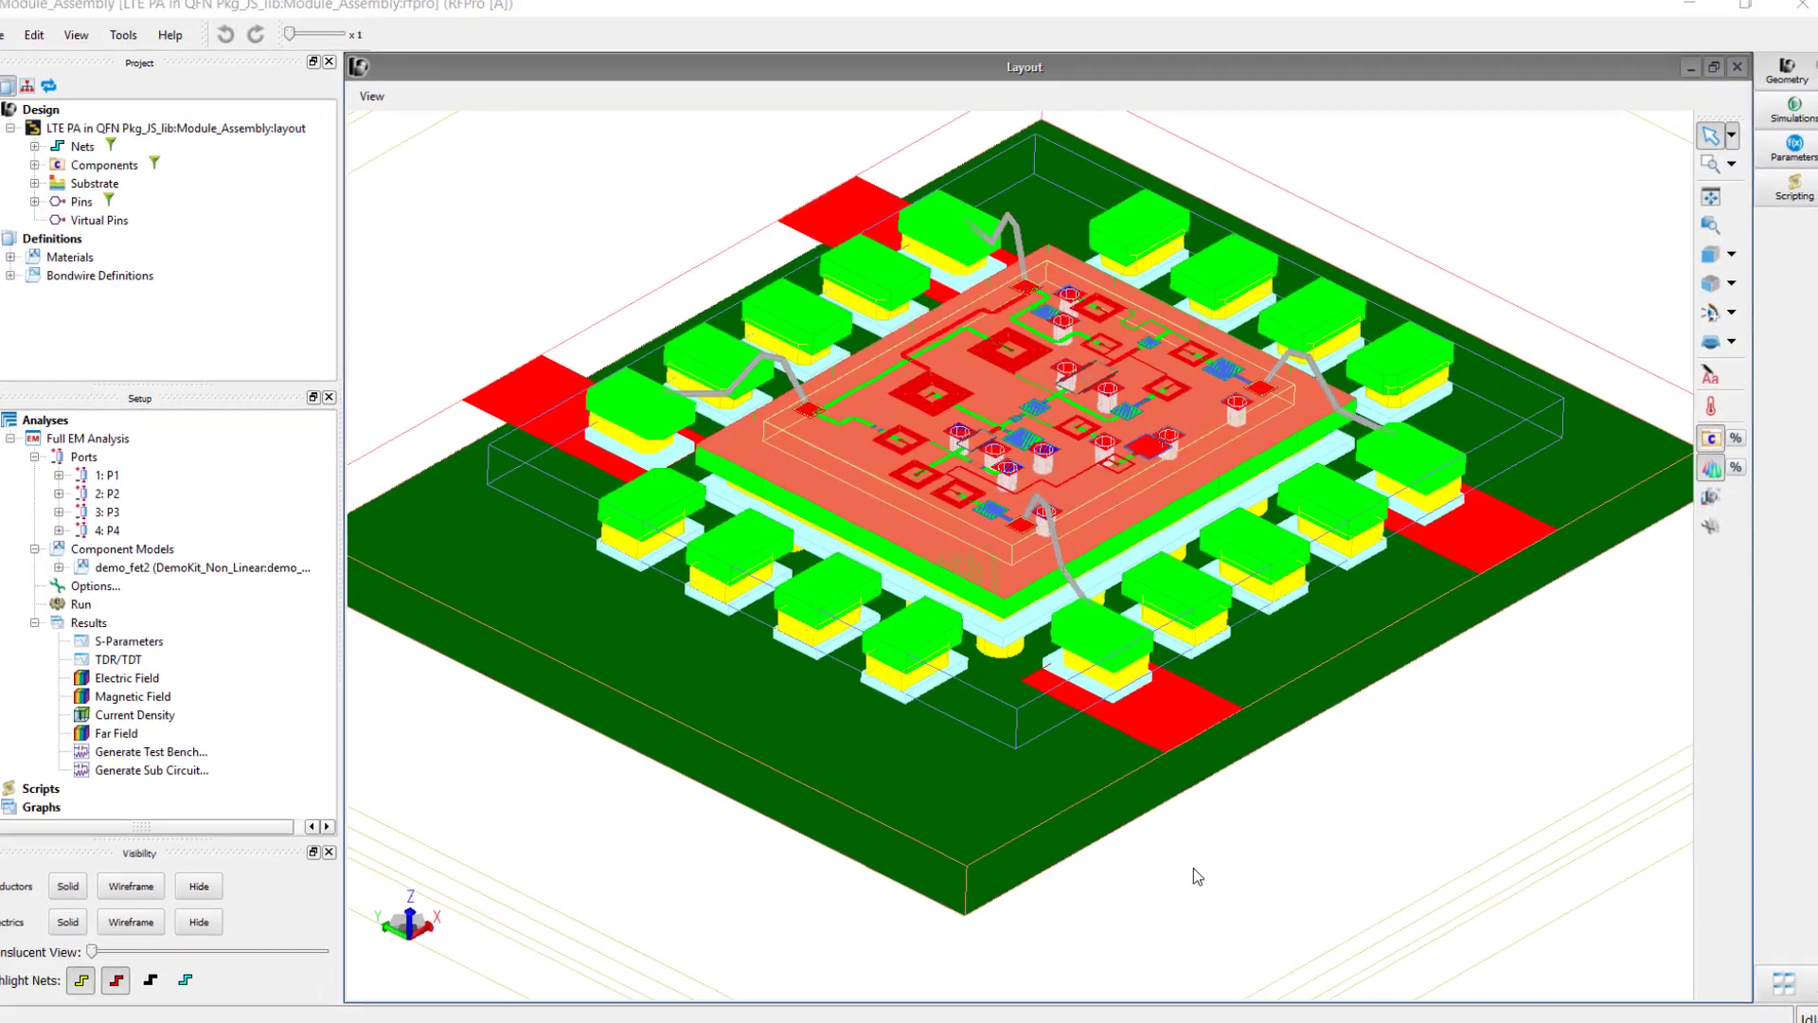
Step: Examine the module's cells in the 3D layout by highlighting demo_tlineP, demo_via_M0M1, MMIC_PA_IMN, MMIC_PA_IntMN and MMIC_PA_OMN in turn
mouse_move(1274, 823)
middle_down()
mouse_move(1267, 846)
mouse_move(1210, 848)
mouse_move(1189, 828)
mouse_move(1258, 795)
middle_up()
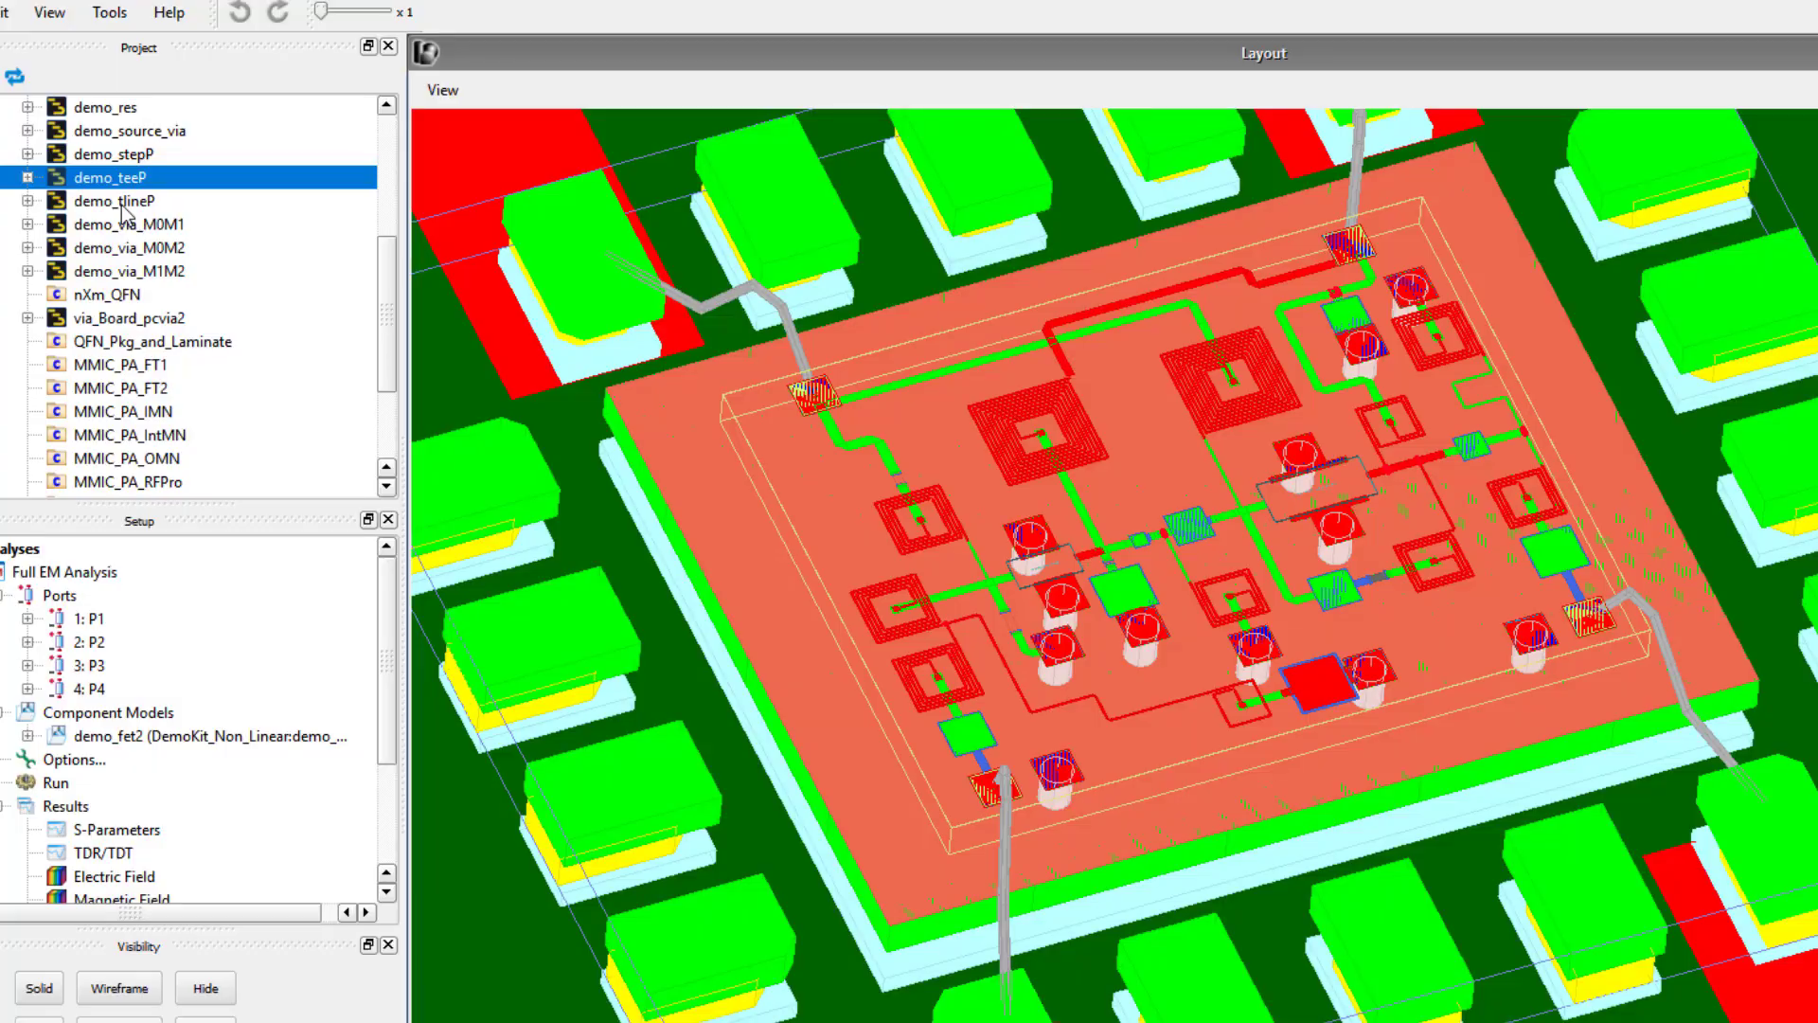
click(120, 201)
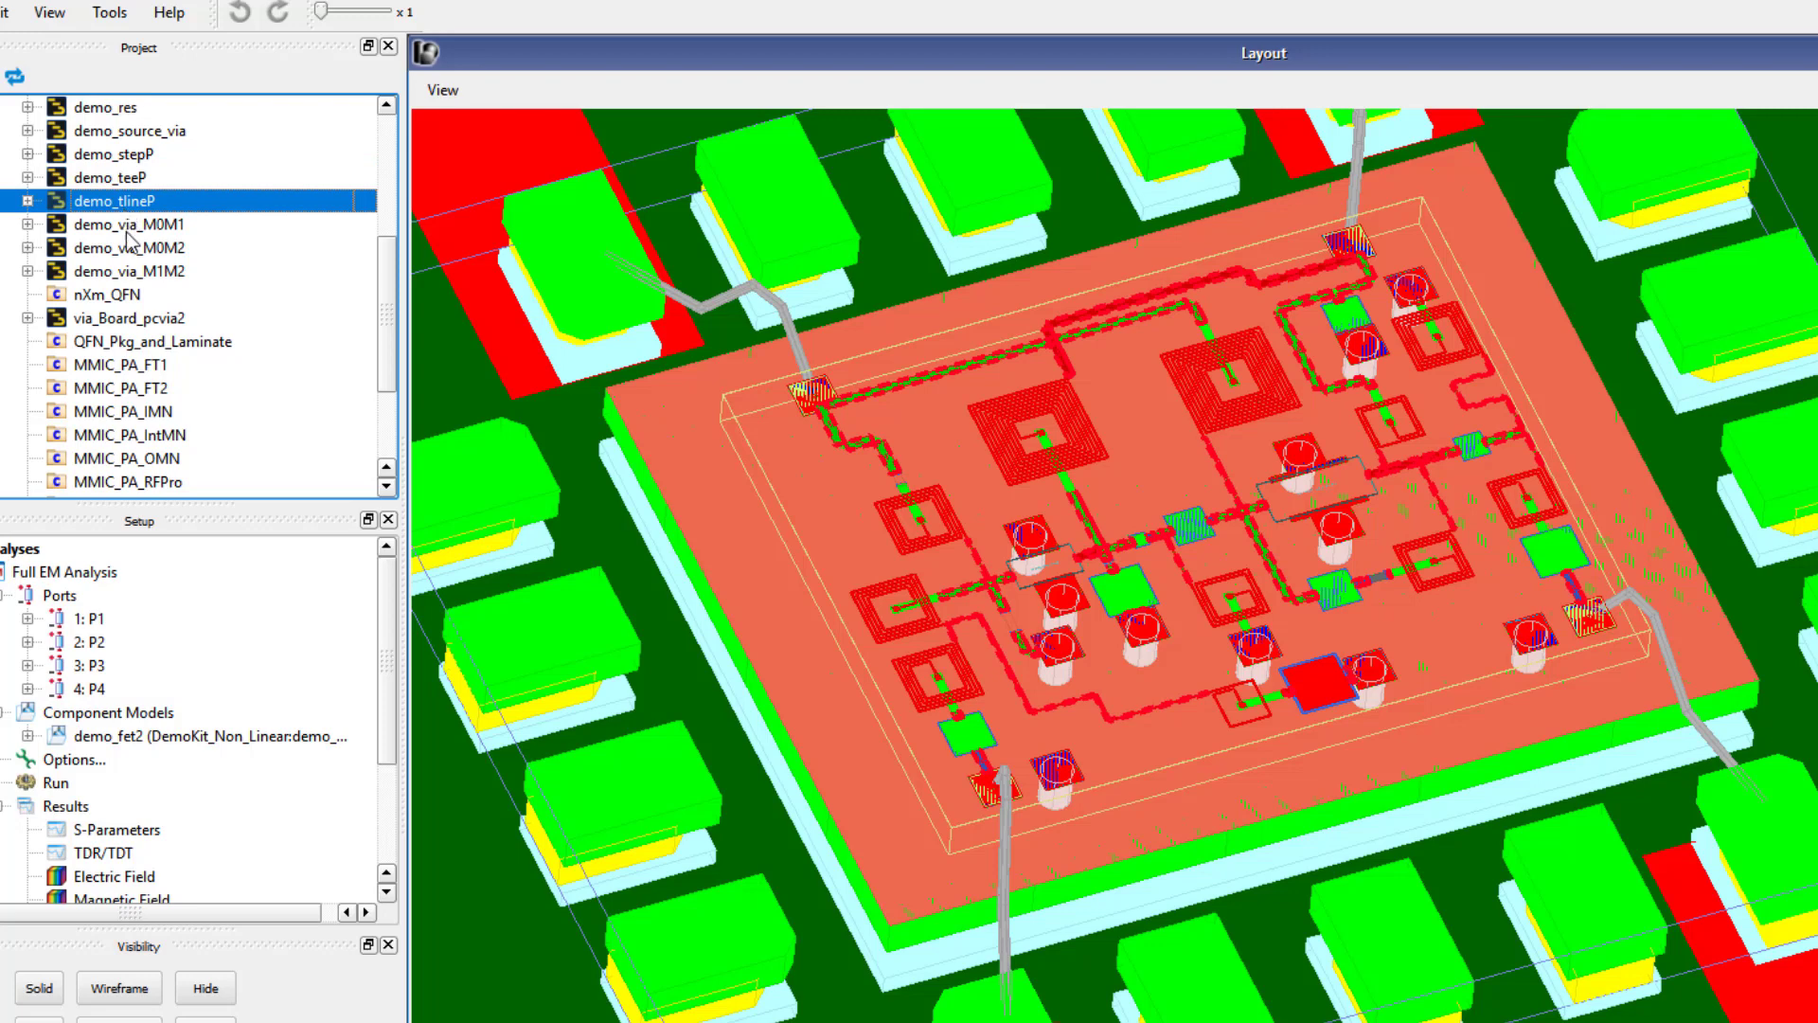
click(127, 230)
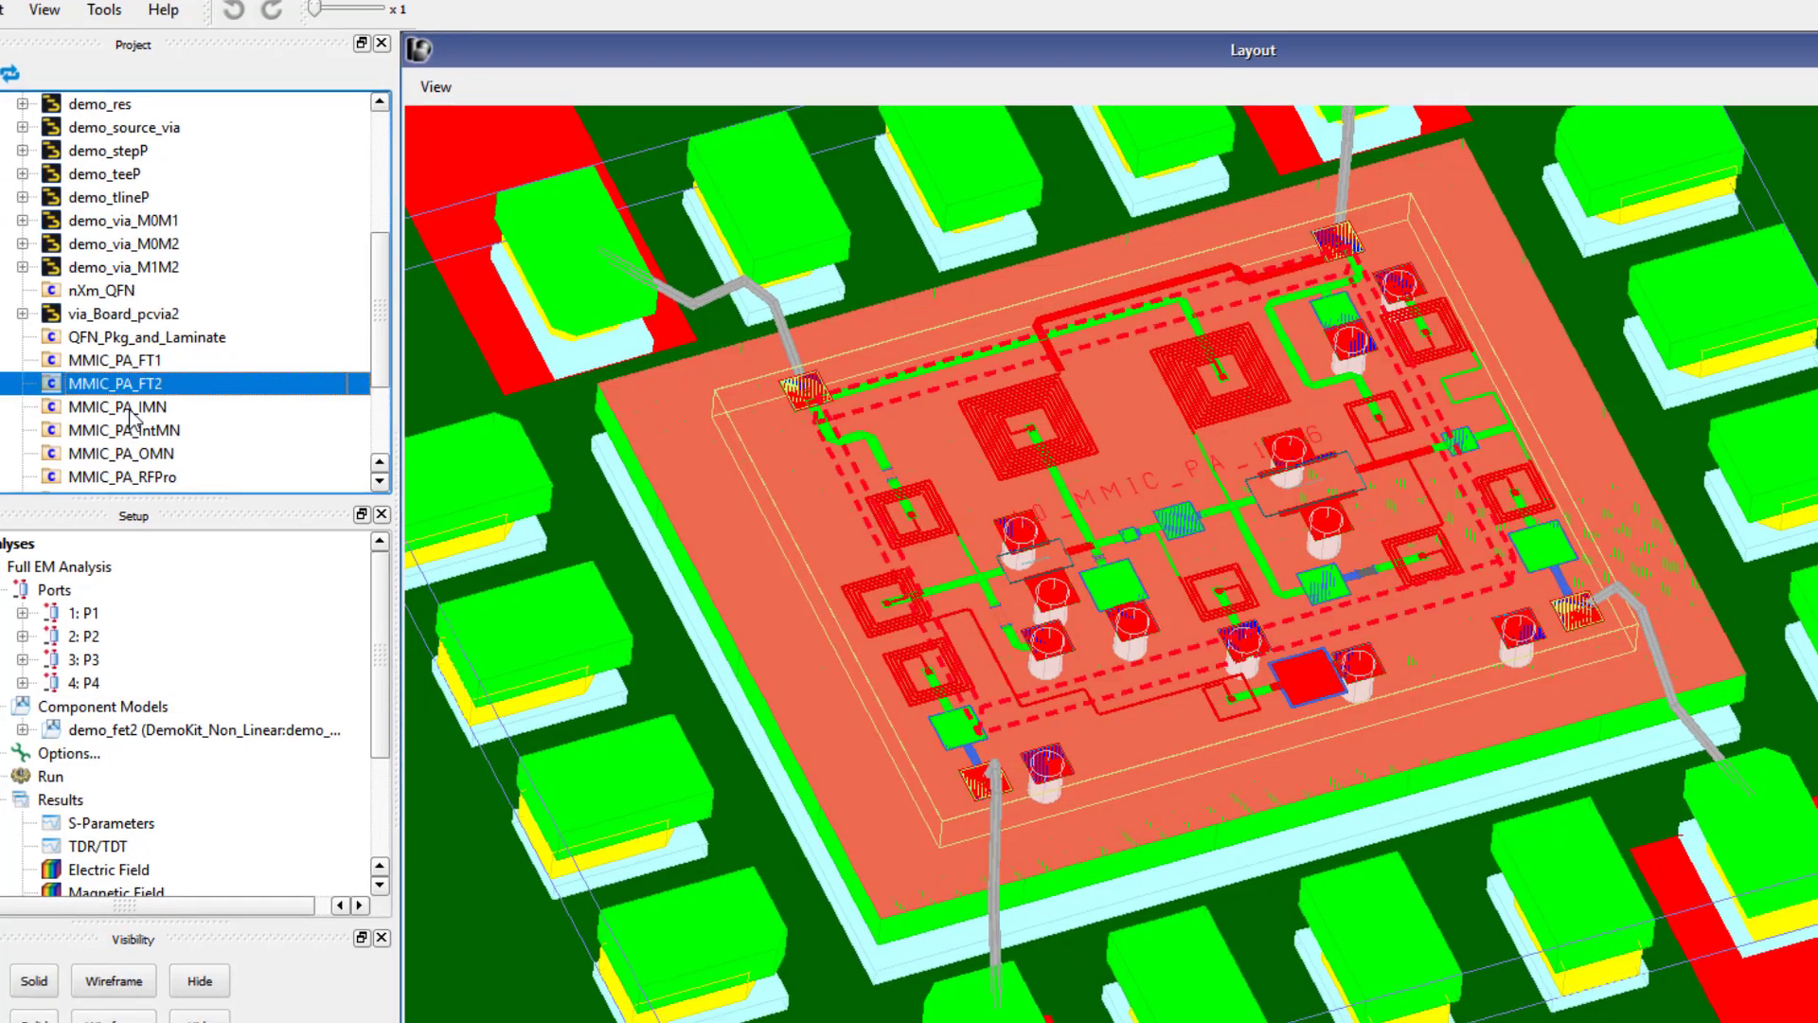
click(135, 414)
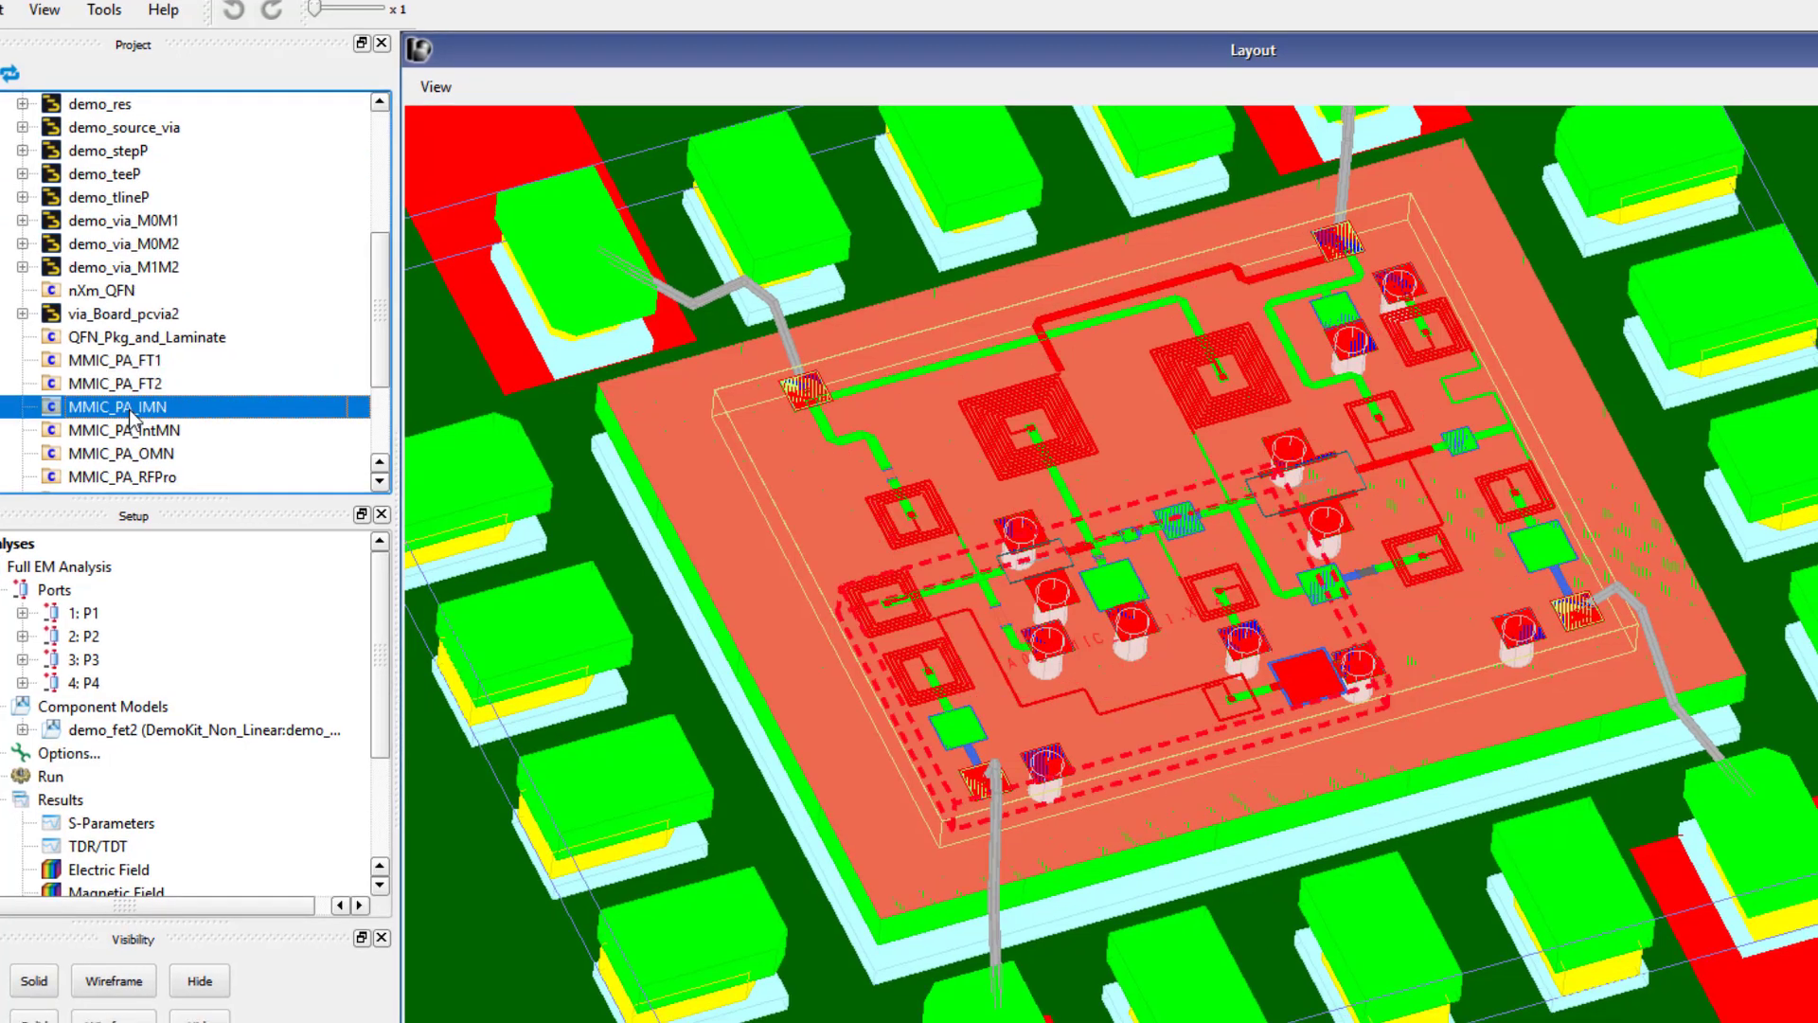
click(140, 430)
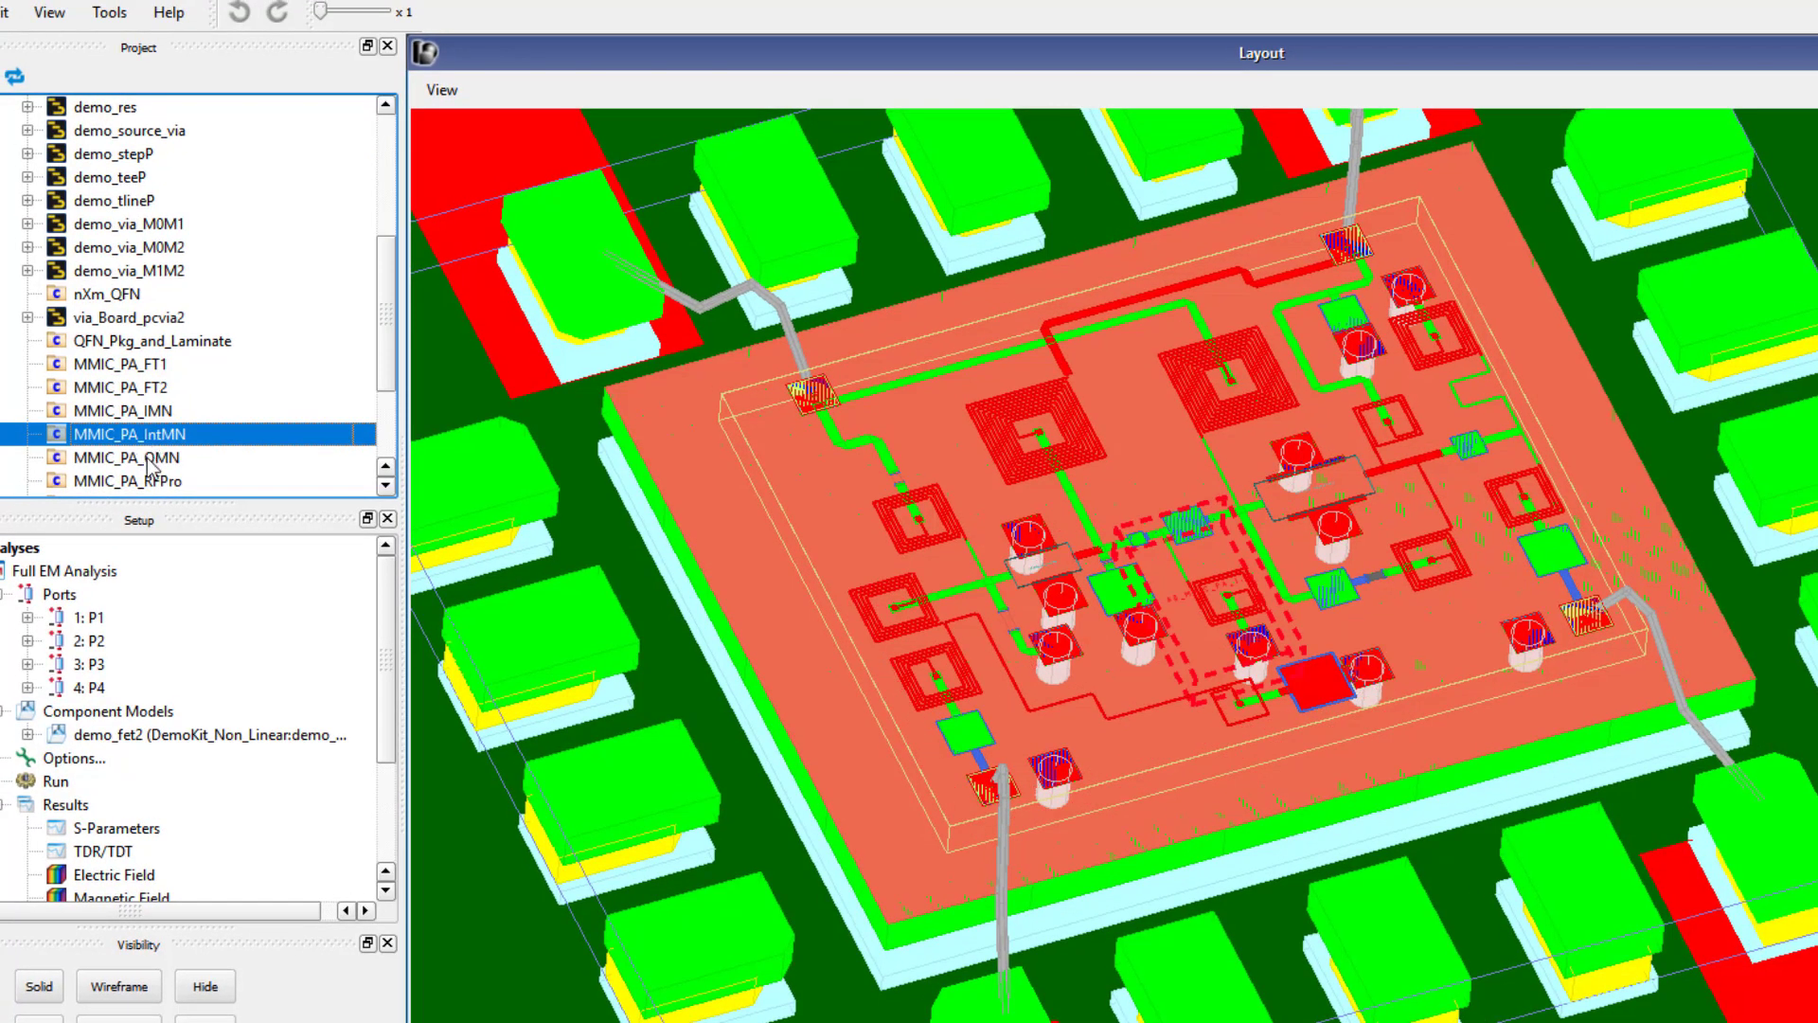
click(142, 458)
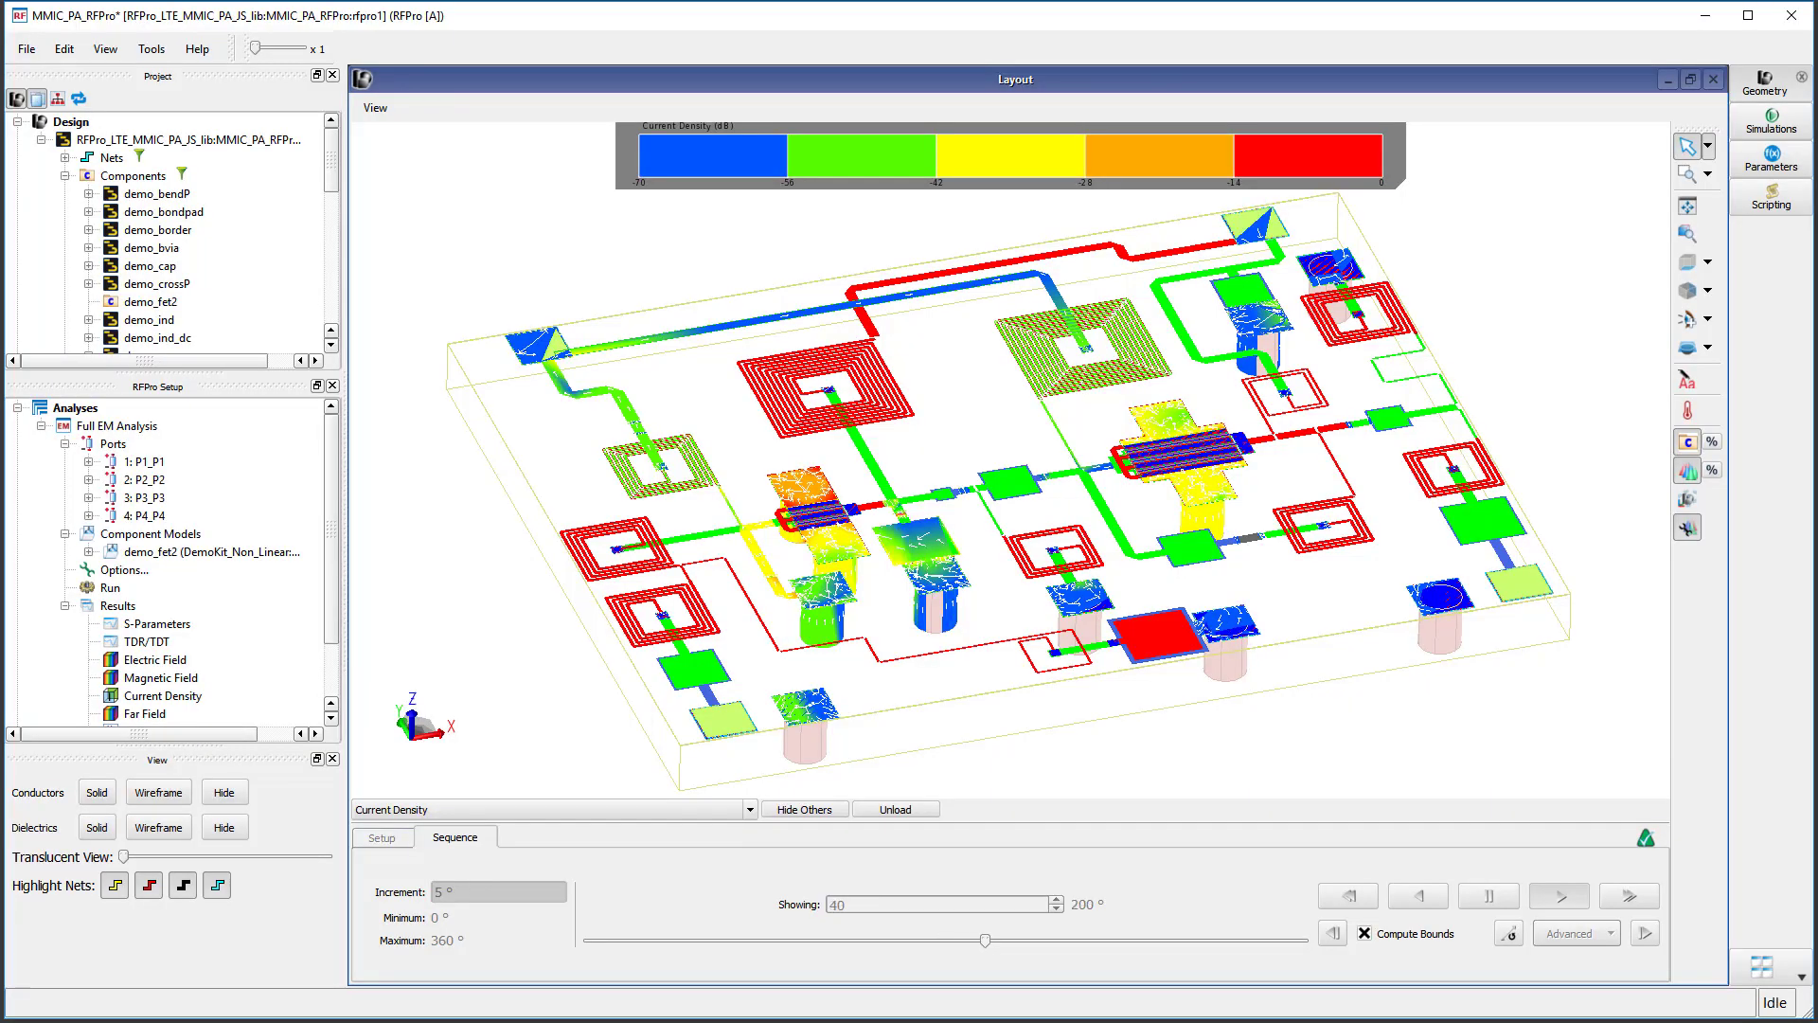